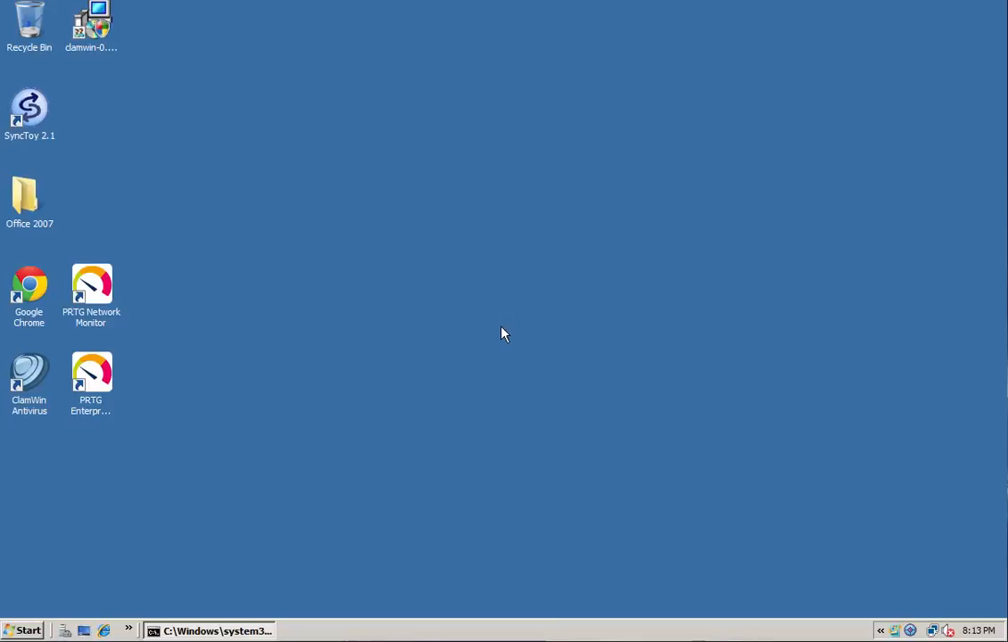
Open the Computer window and browse into Local Disk (C:).
click(24, 630)
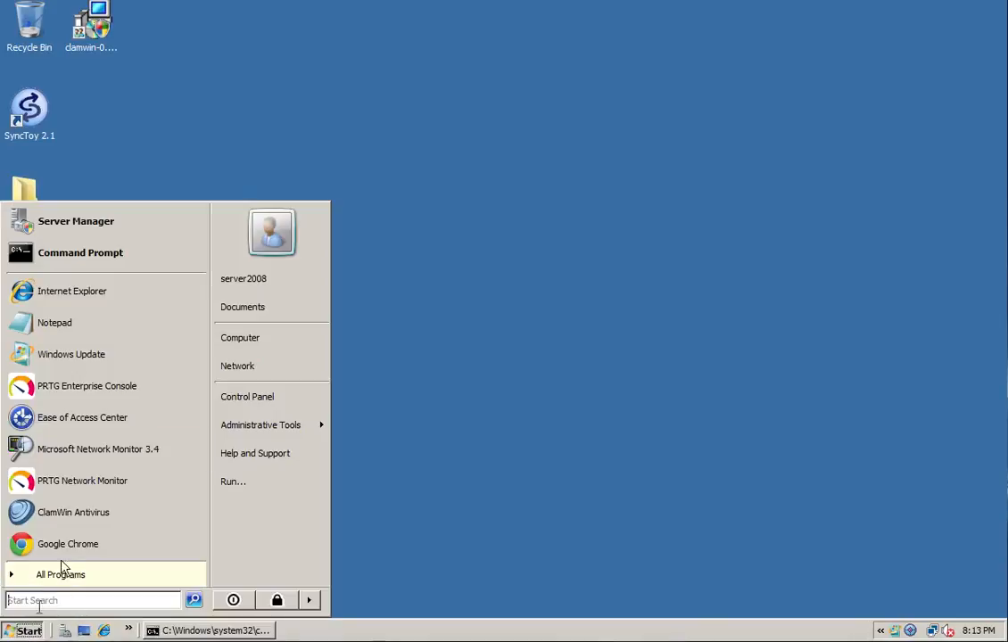
click(260, 340)
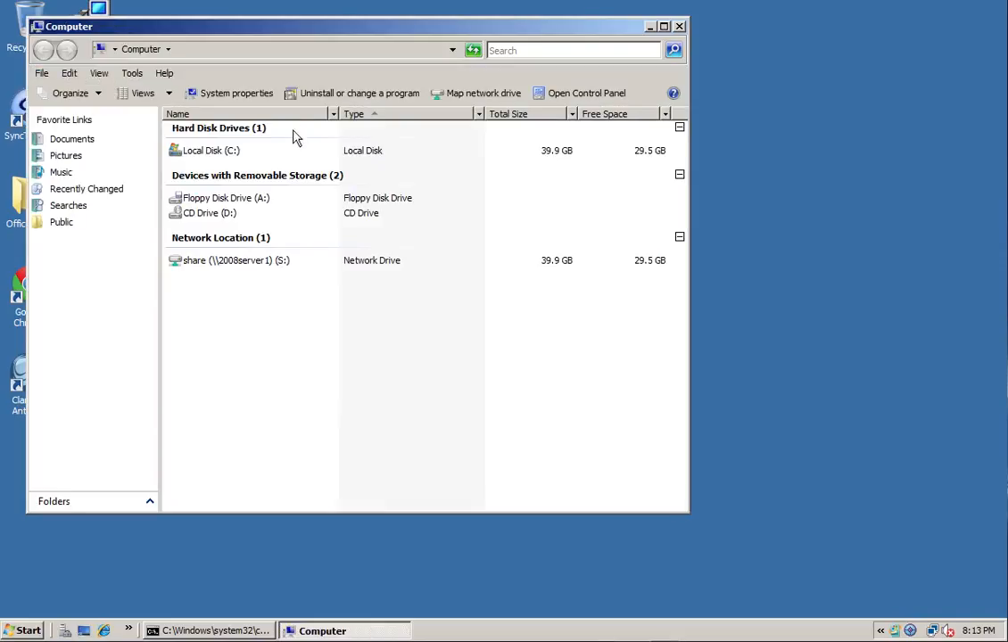
click(212, 153)
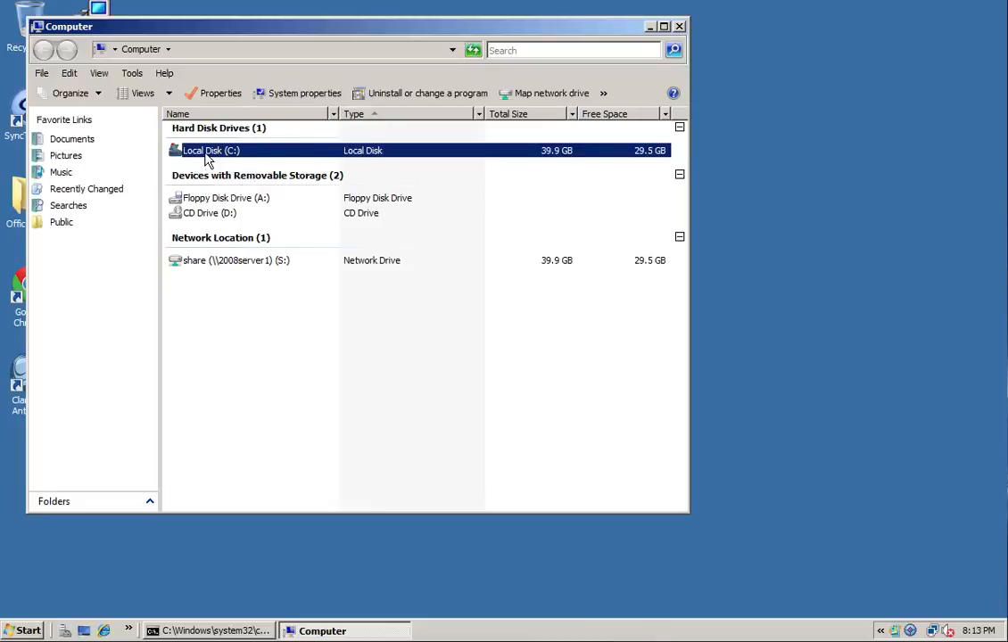
double_click(207, 157)
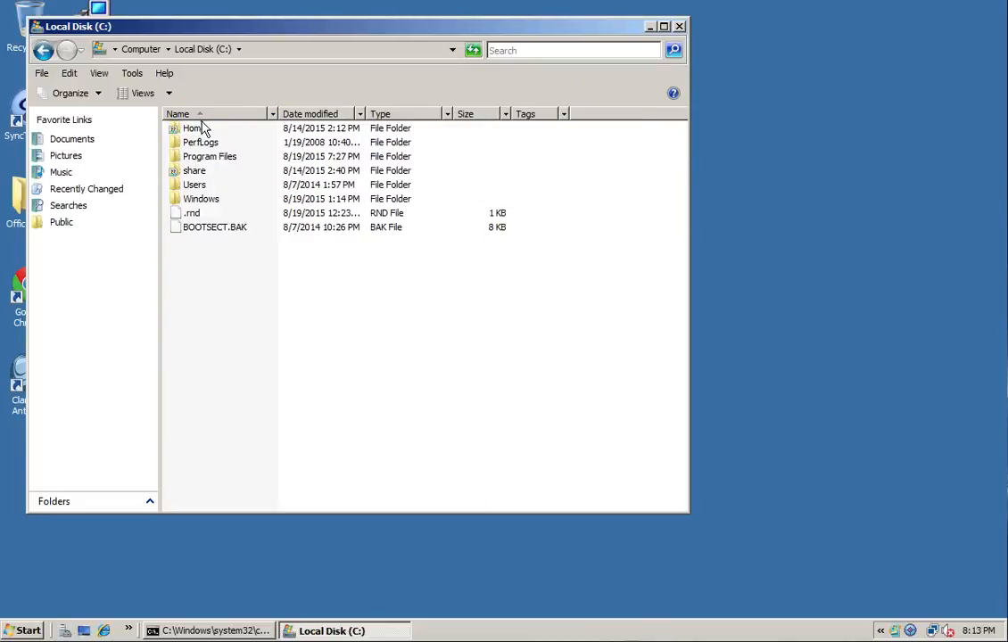
View the properties of the Home folder without changing them, and return to the list of drives.
click(197, 132)
right_click(197, 132)
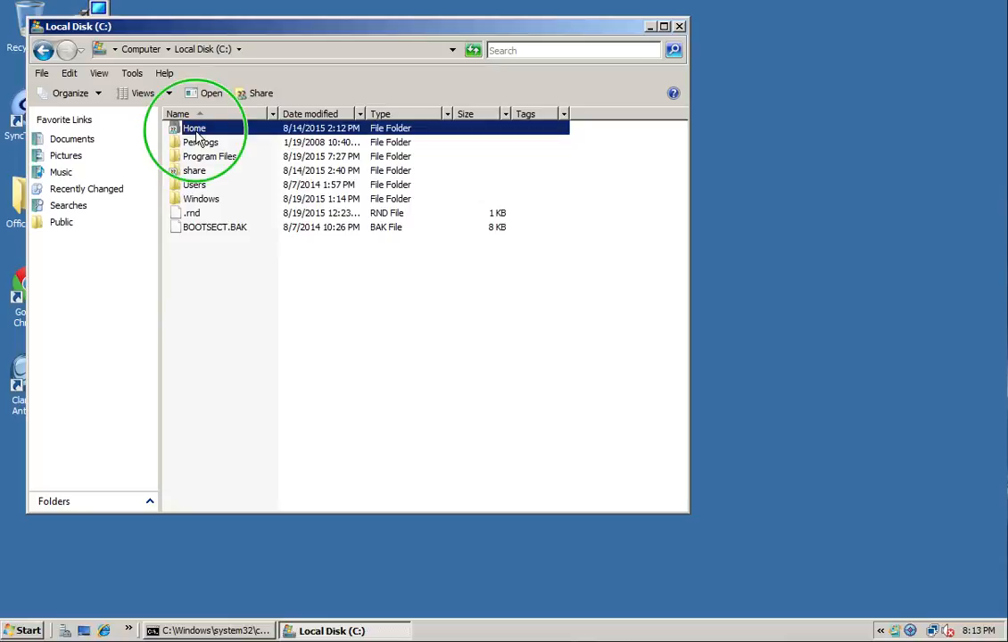
click(234, 341)
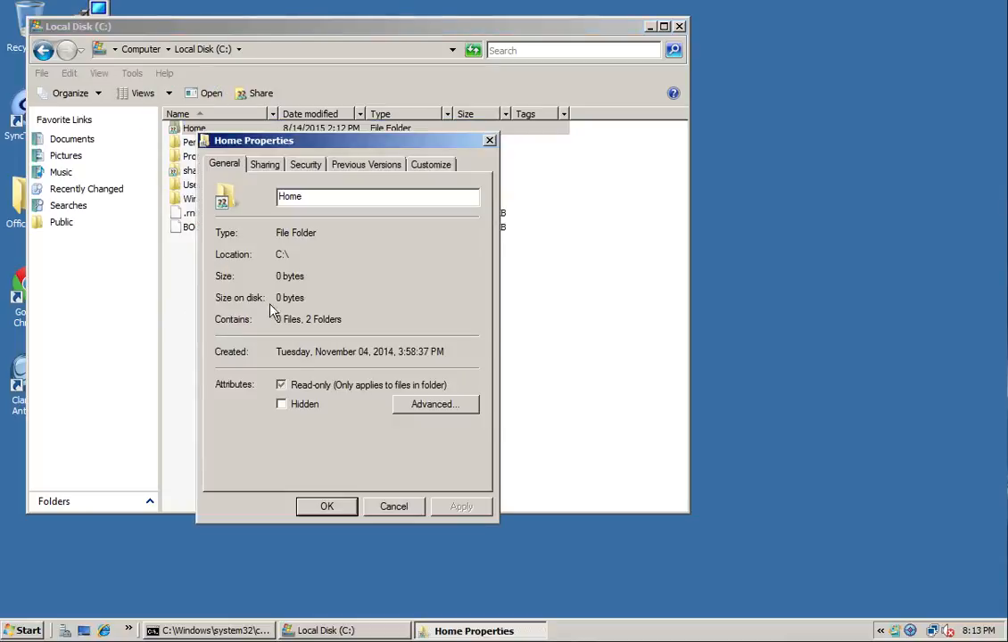
click(394, 506)
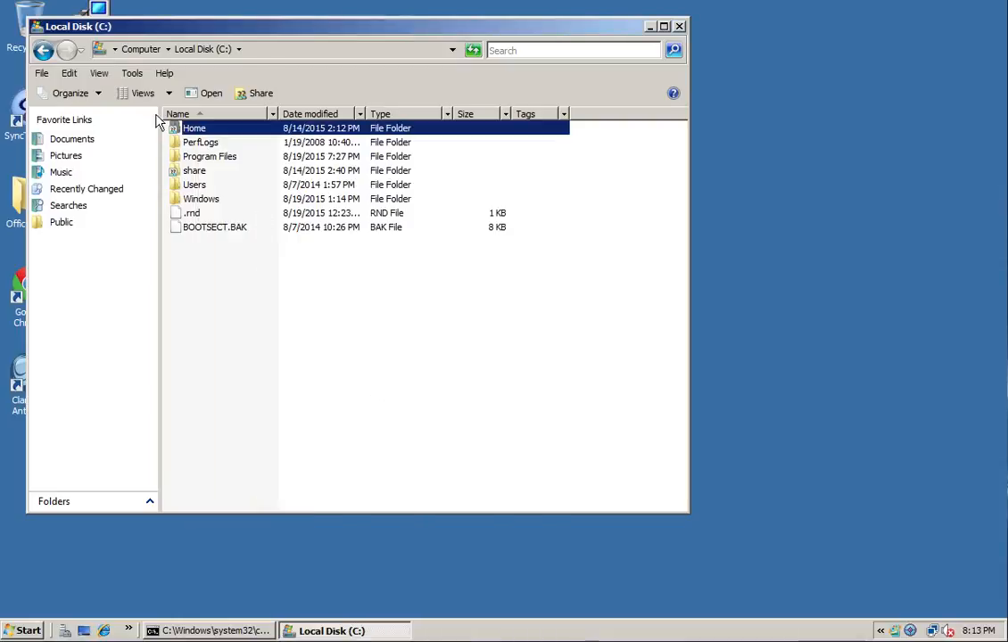
click(47, 51)
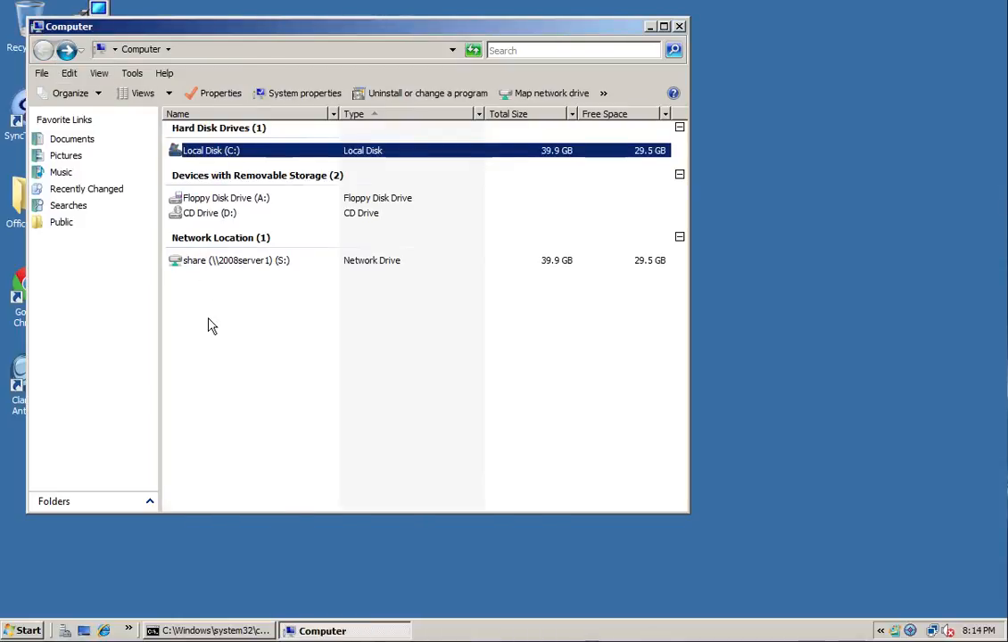
Open the quota settings from the properties of Local Disk (C:), allowing the elevated action, and place them beside the properties dialog.
right_click(214, 154)
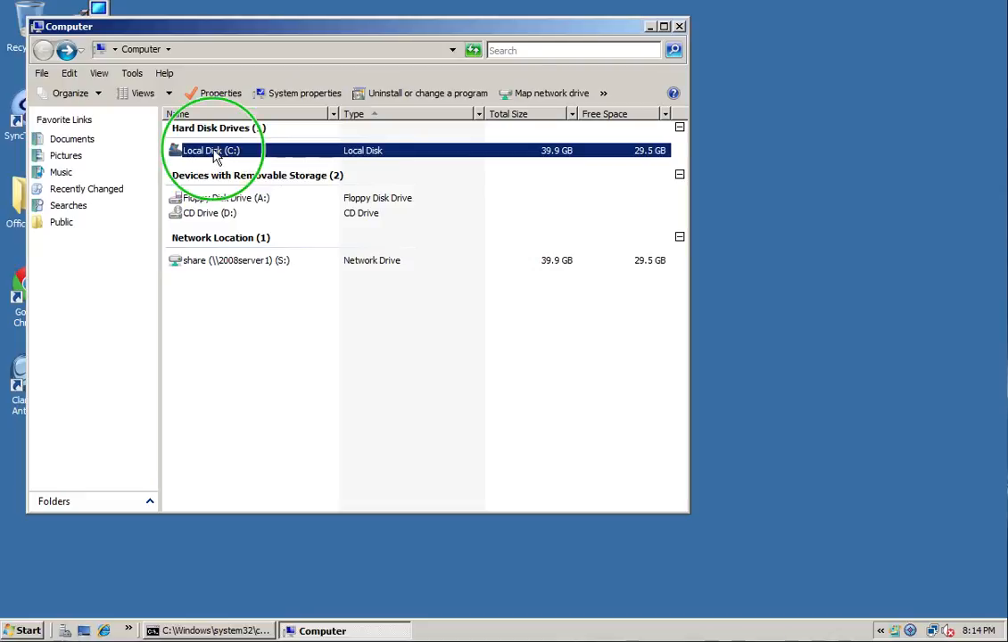
click(288, 367)
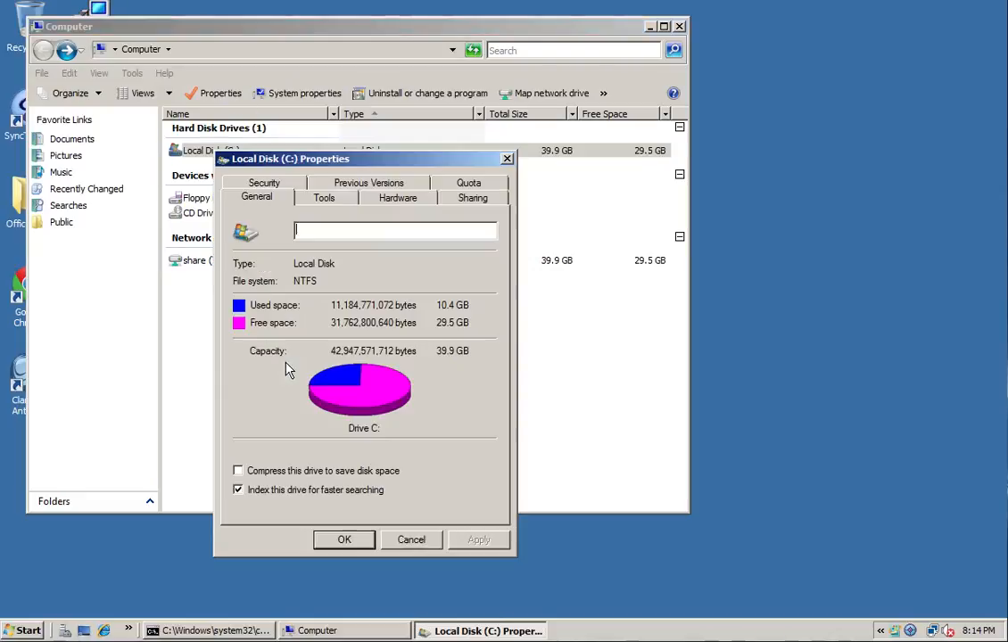
click(473, 183)
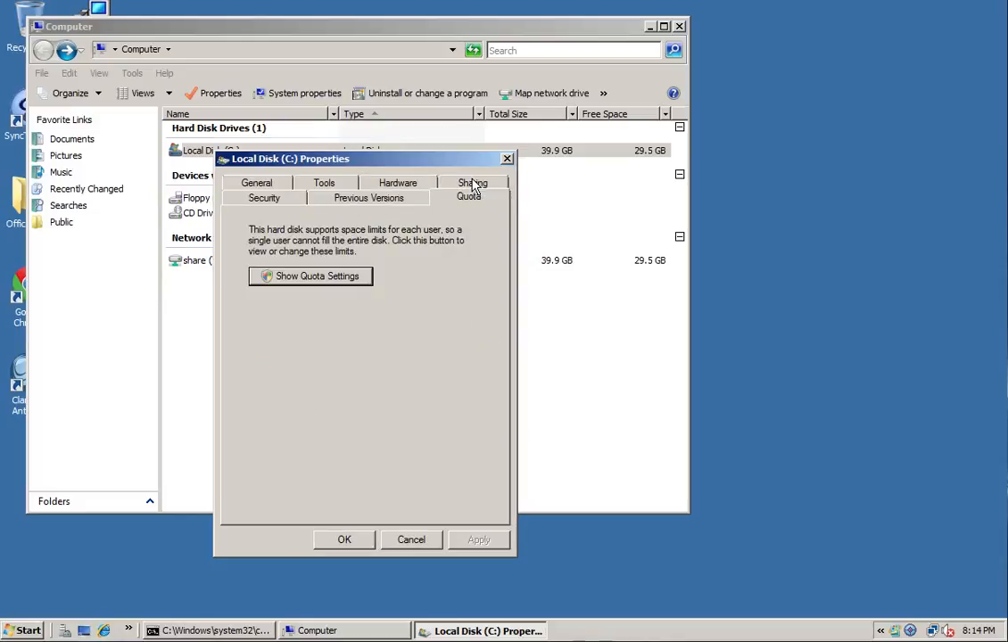
drag(455, 163, 462, 109)
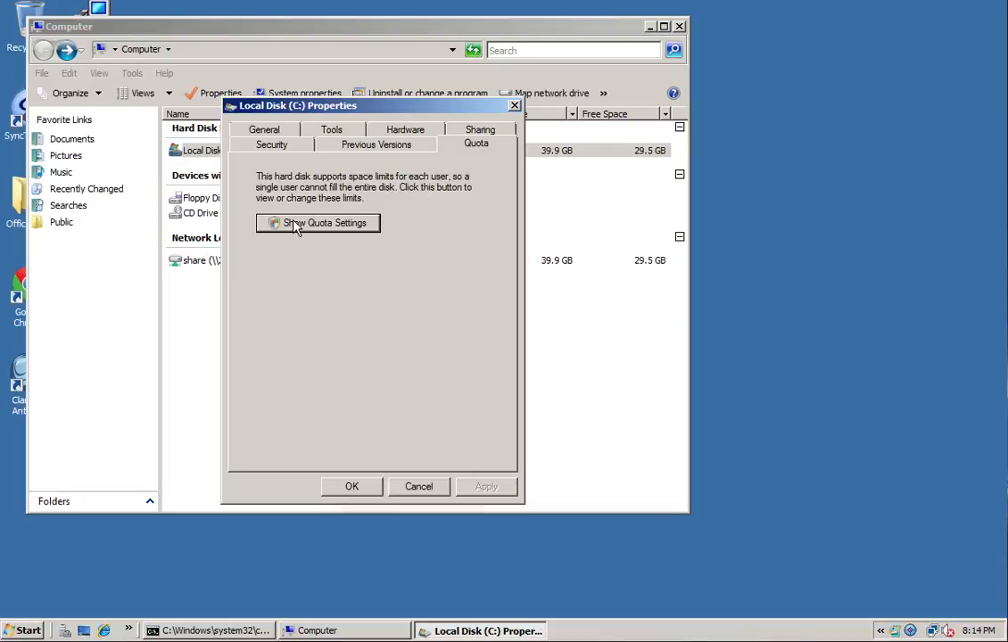
click(321, 225)
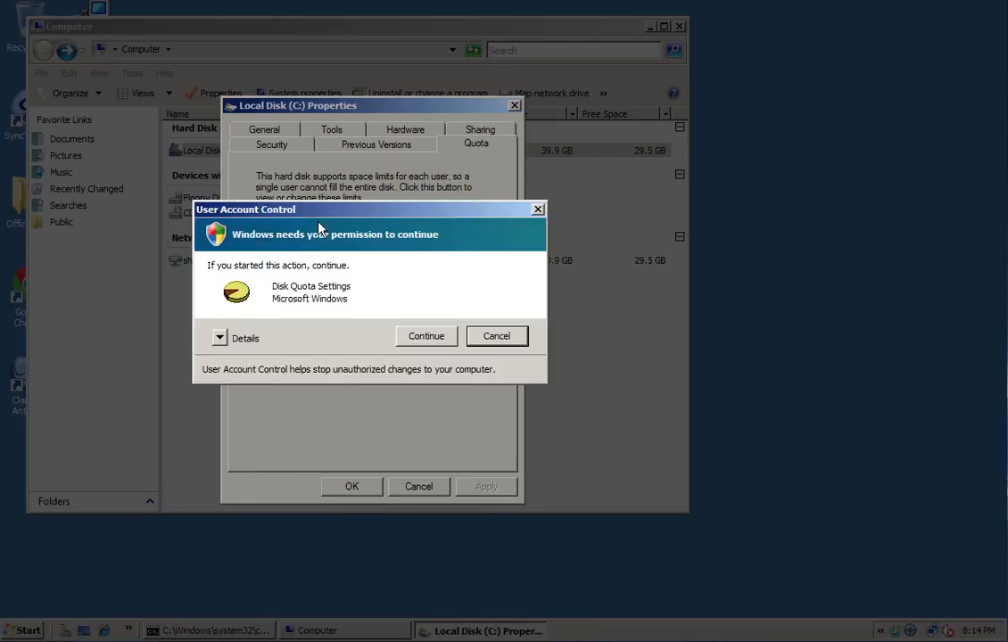
click(422, 341)
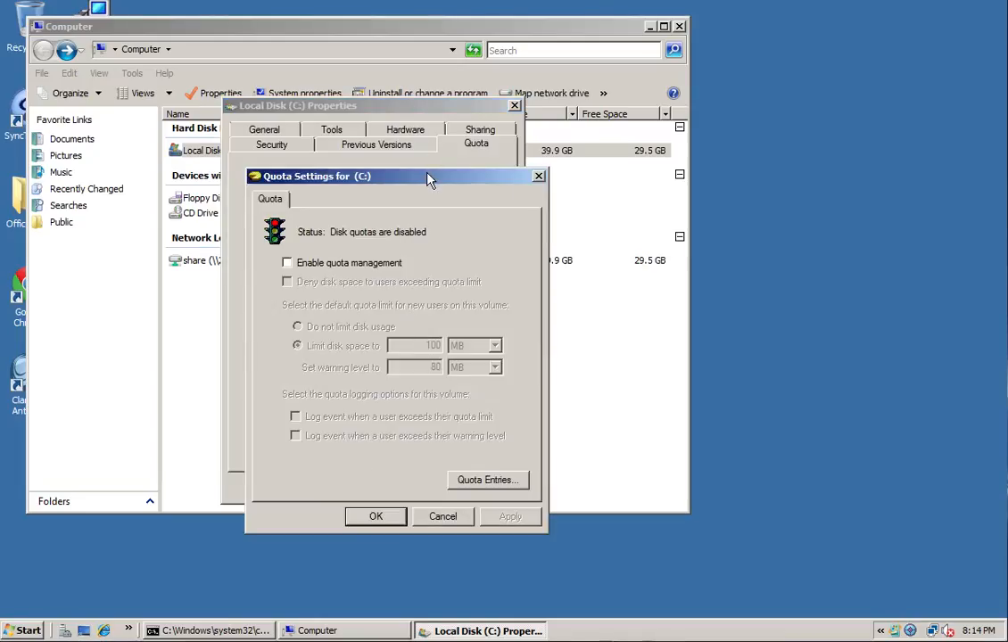
drag(429, 174, 720, 113)
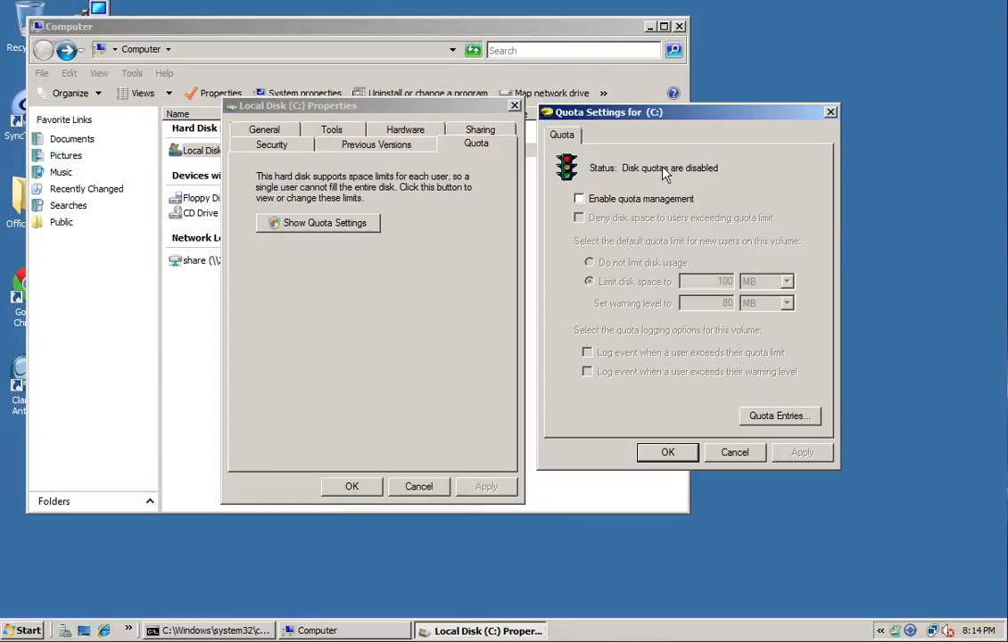
Enable quota management with disk space denied to users exceeding it, using a 100 MB limit and an 80 MB warning level.
click(586, 204)
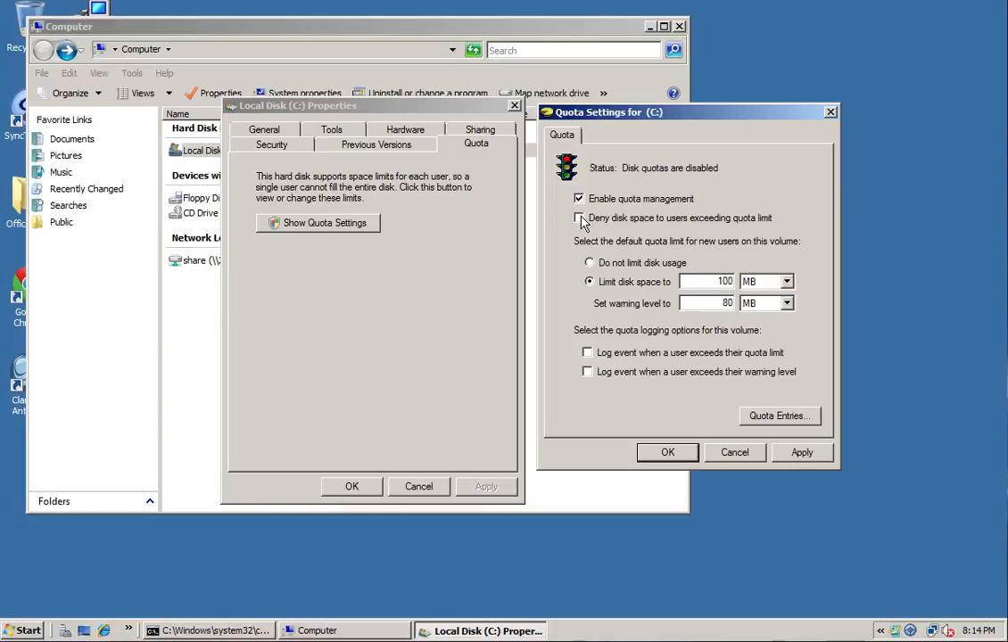
click(579, 220)
double_click(718, 281)
click(786, 303)
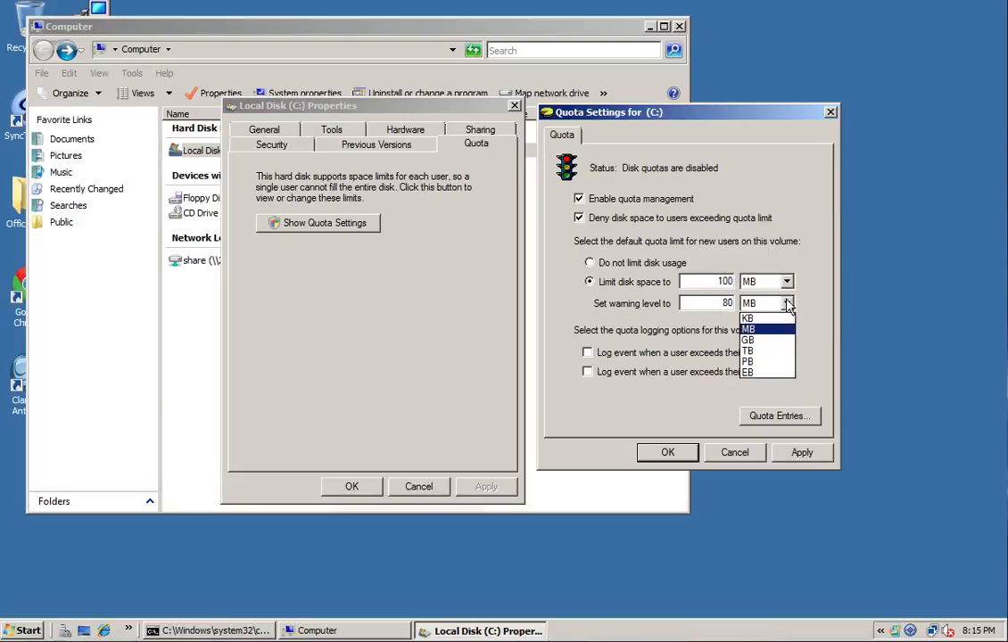
click(765, 329)
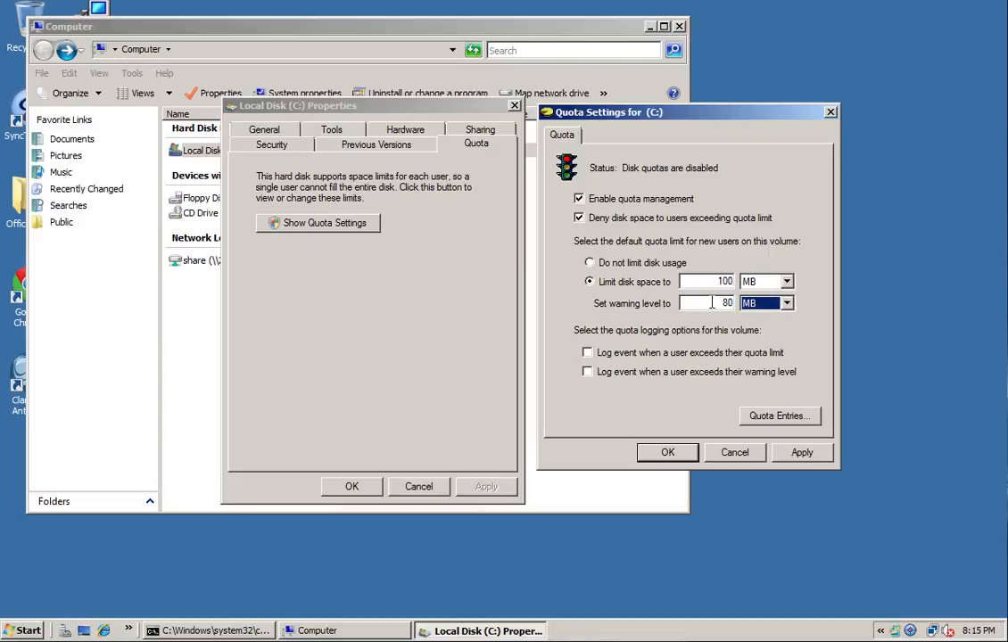
click(786, 281)
click(787, 281)
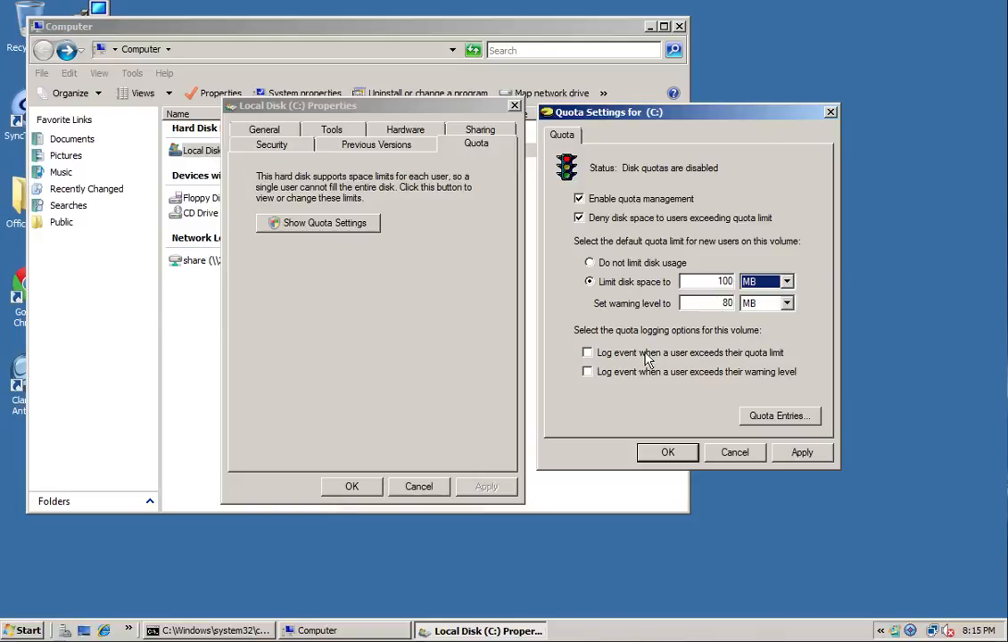
Log events for users exceeding their quota limit and warning level, and apply the quota system to the C: drive.
click(588, 353)
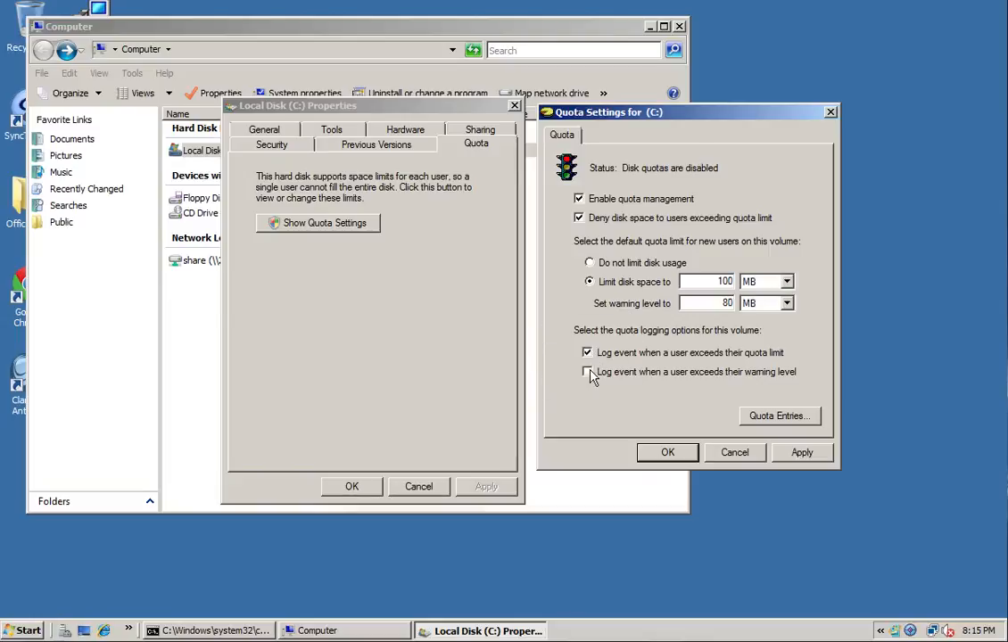
click(589, 373)
click(814, 456)
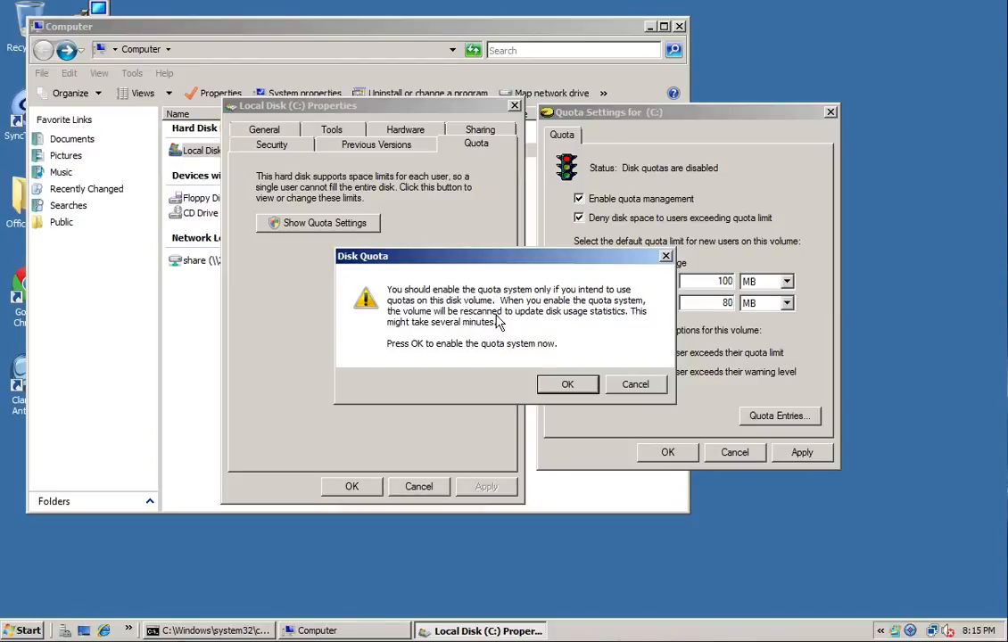
click(568, 386)
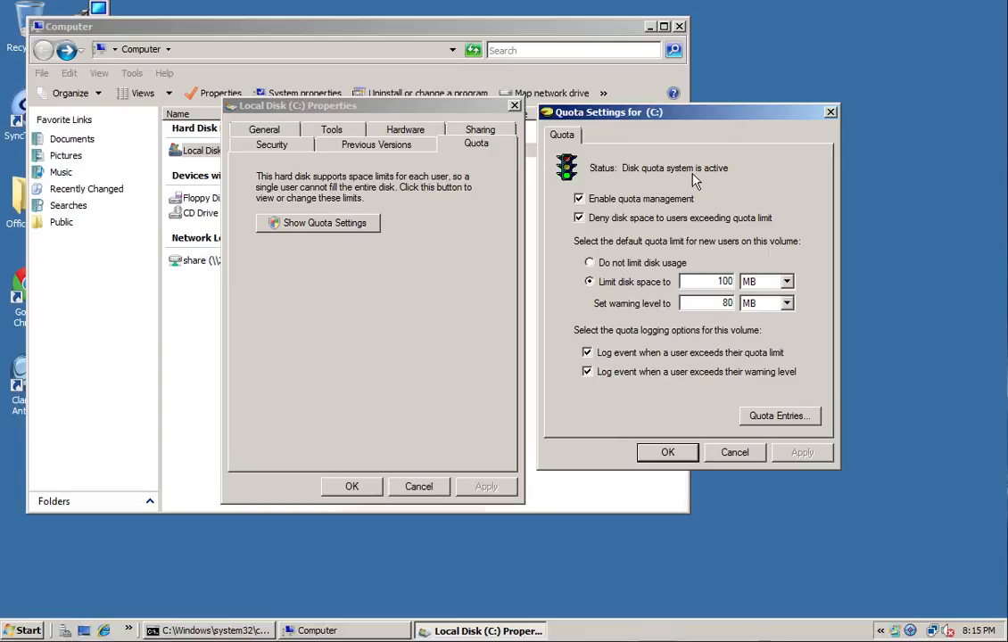
click(667, 452)
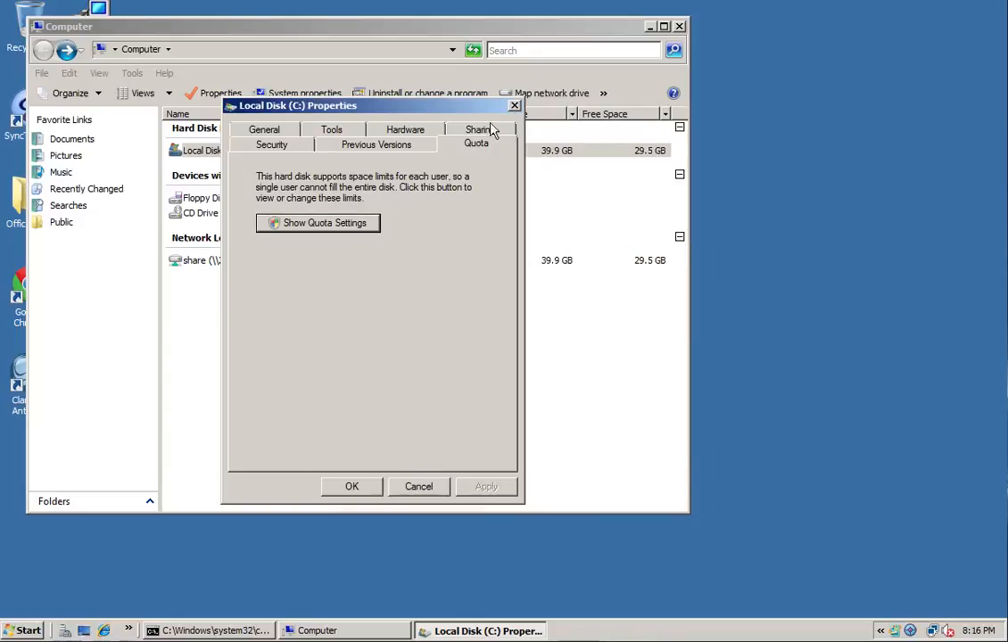
click(516, 106)
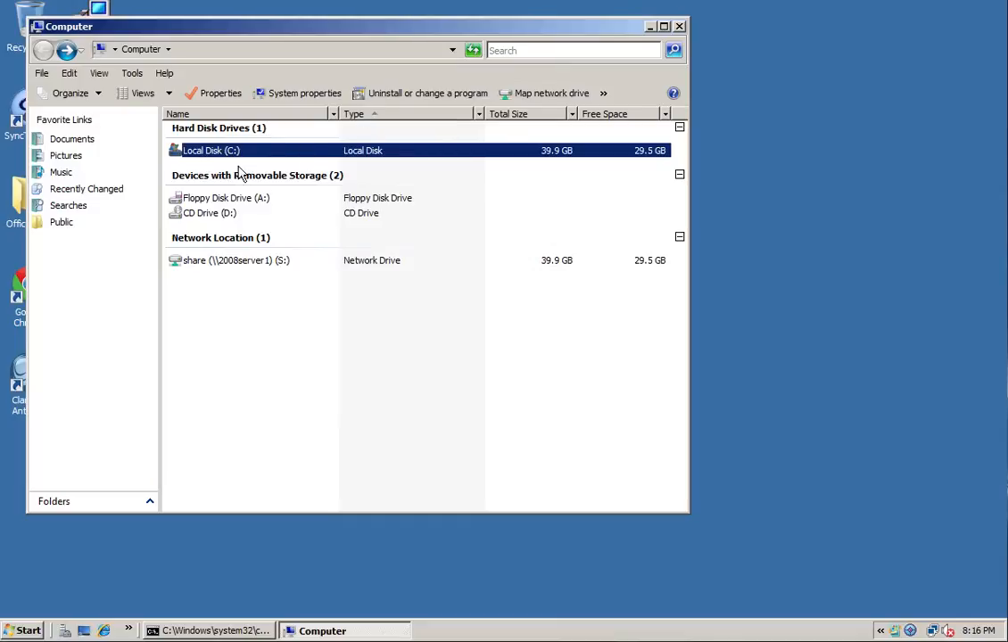
Reopen the quota settings of Local Disk (C:) and open its list of quota entries.
right_click(210, 151)
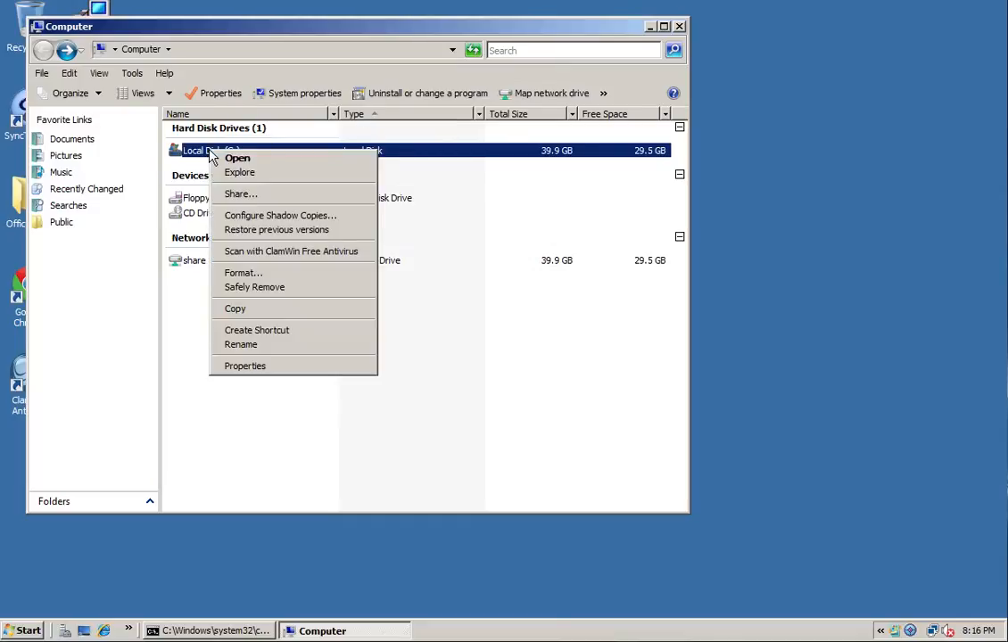
click(267, 367)
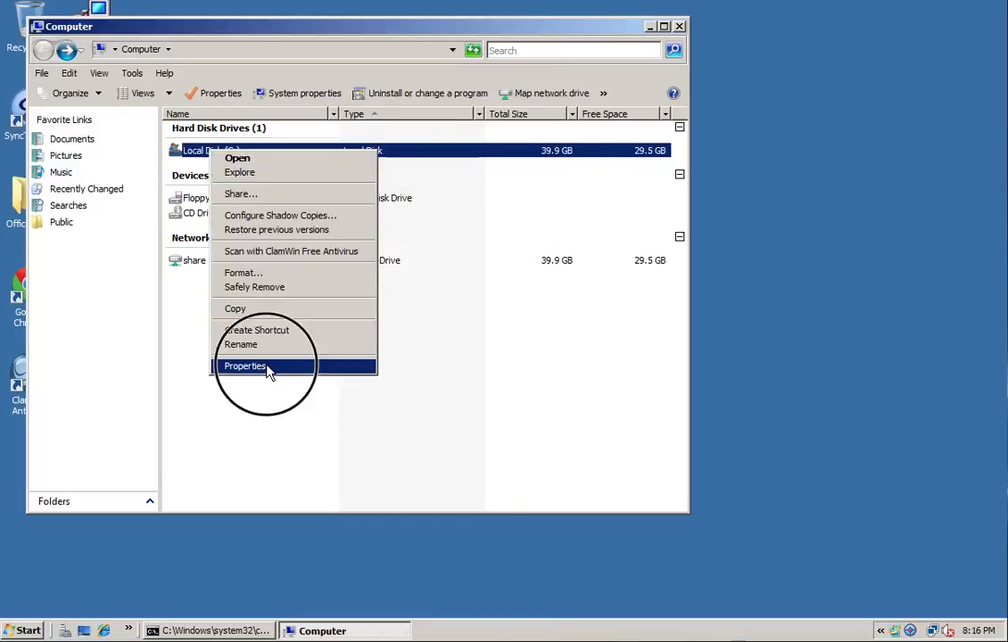
click(468, 183)
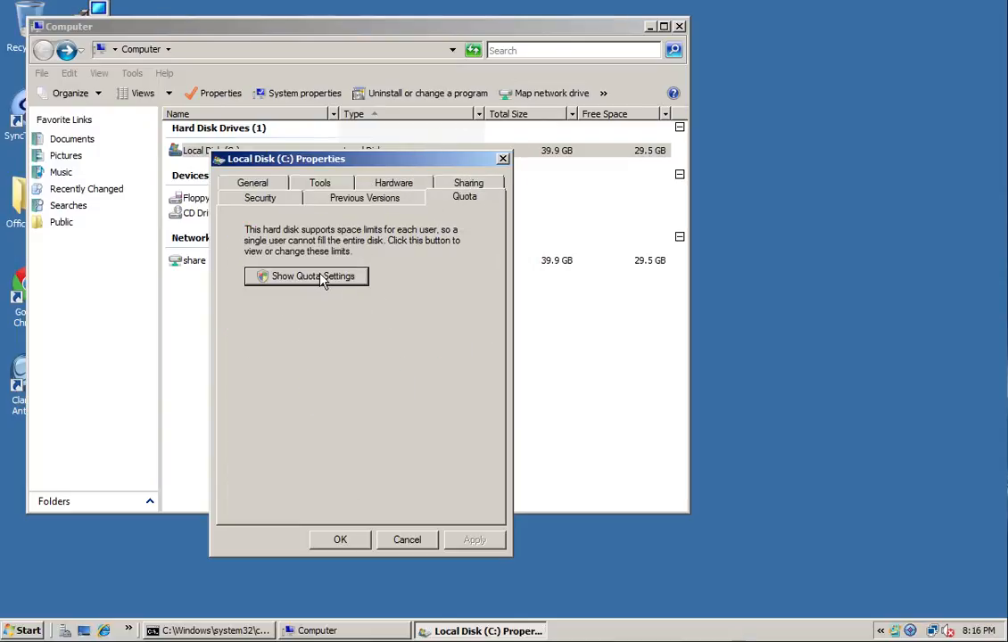
click(321, 276)
click(412, 389)
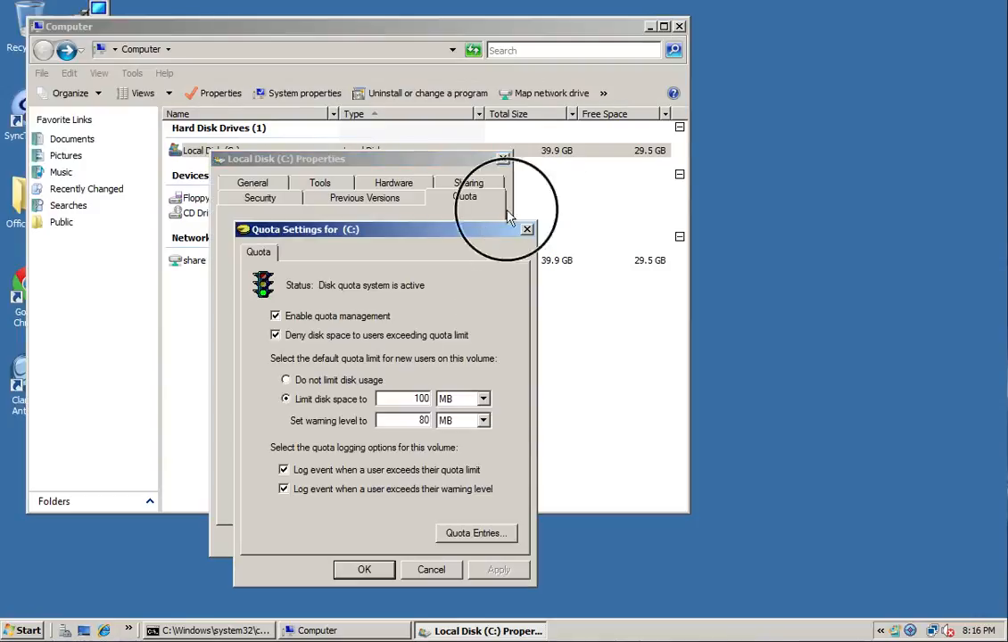
drag(481, 230, 756, 100)
click(750, 402)
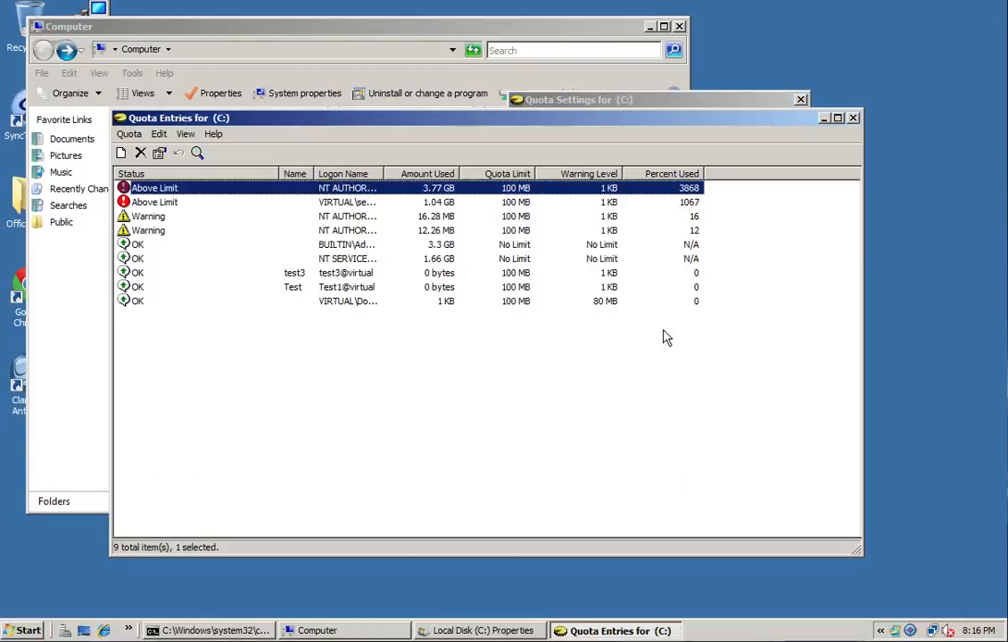
Widen the Logon Name column and the Quota Entries window so the full logon names and the Percent Used column fit.
click(294, 273)
click(301, 288)
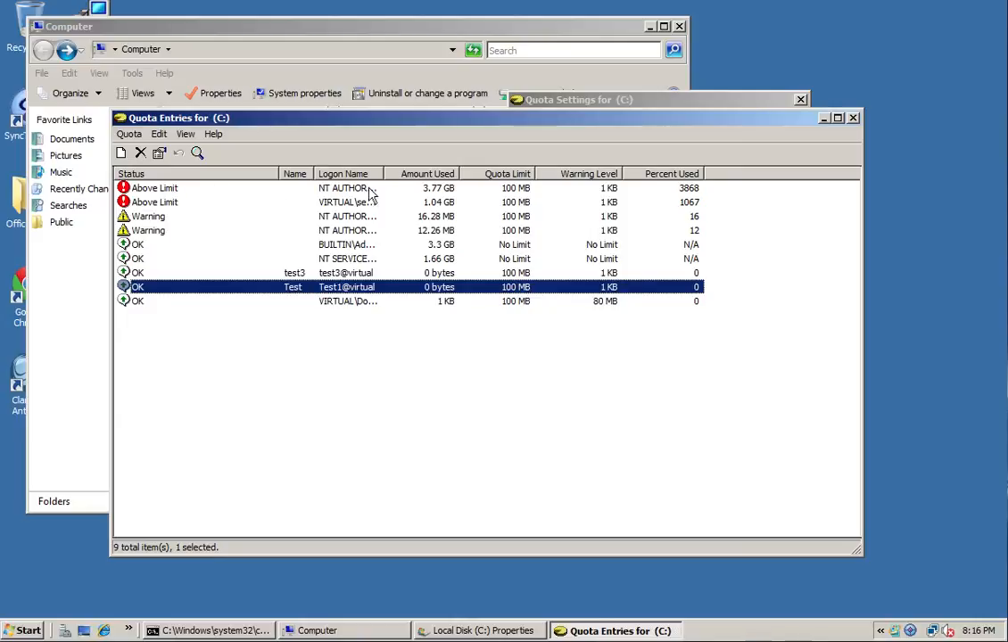
drag(384, 174, 620, 172)
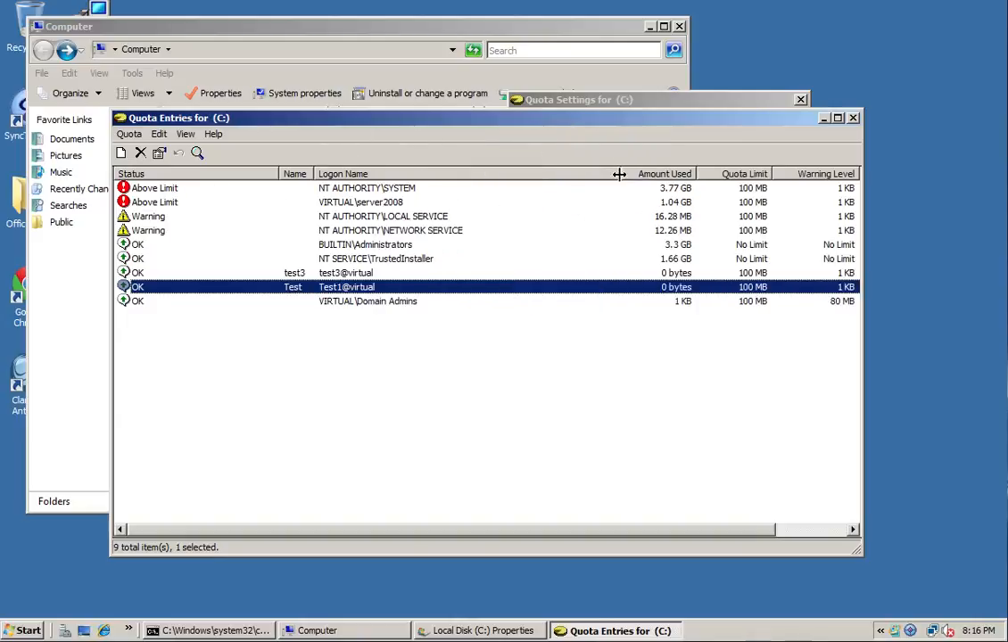
click(381, 203)
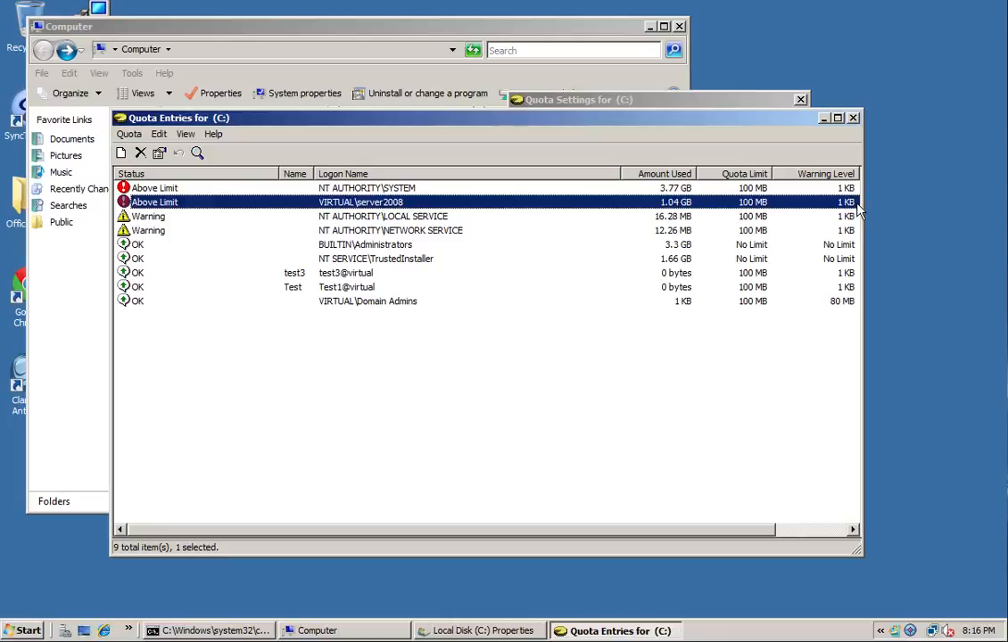
drag(860, 202, 942, 203)
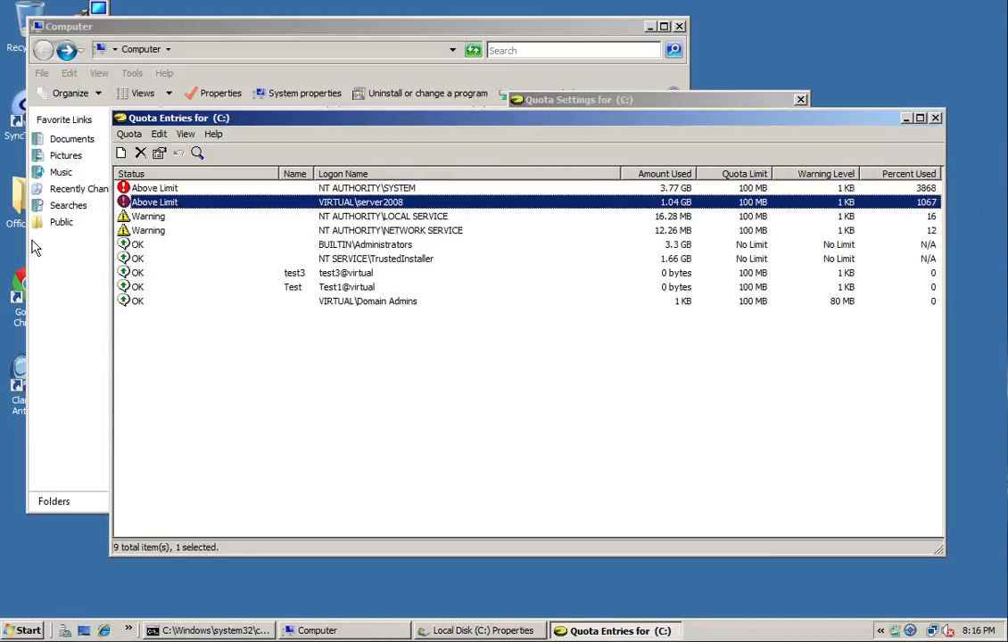
Remove the disk usage limit from the VIRTUAL\server2008 quota entry and apply it.
double_click(163, 204)
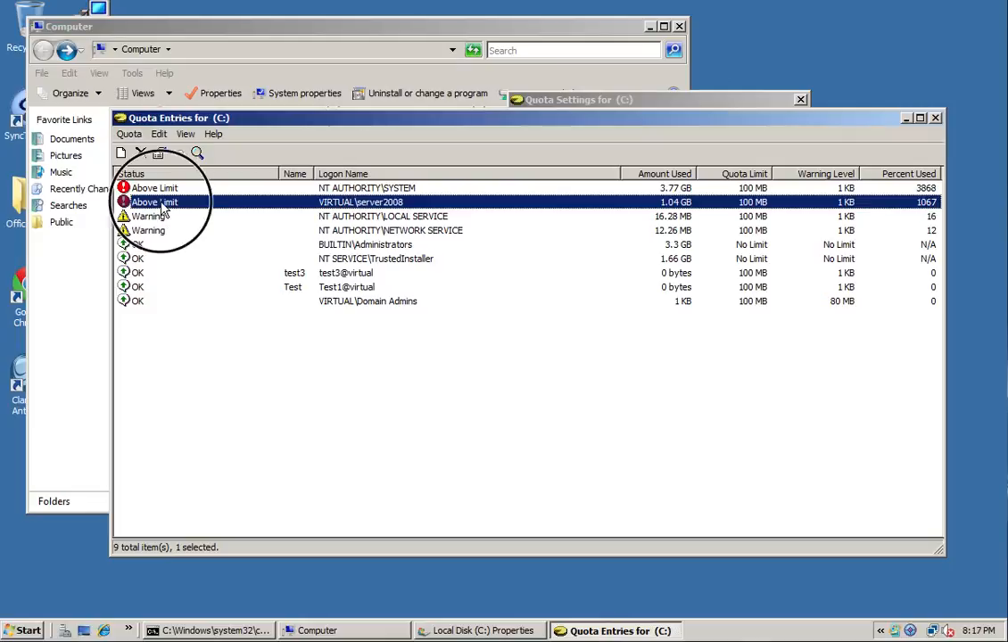
click(181, 327)
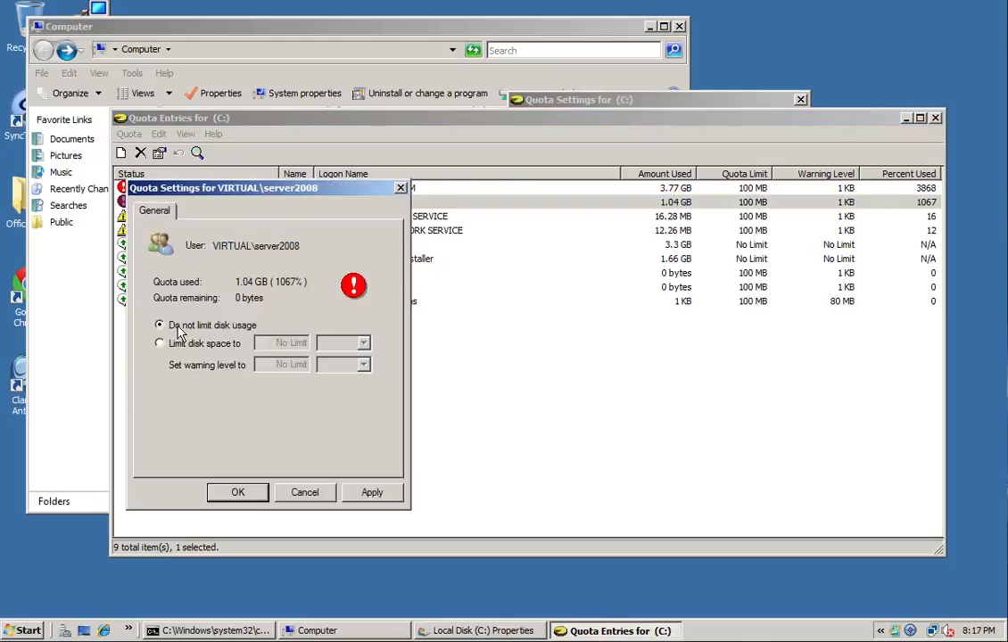
click(366, 493)
click(241, 492)
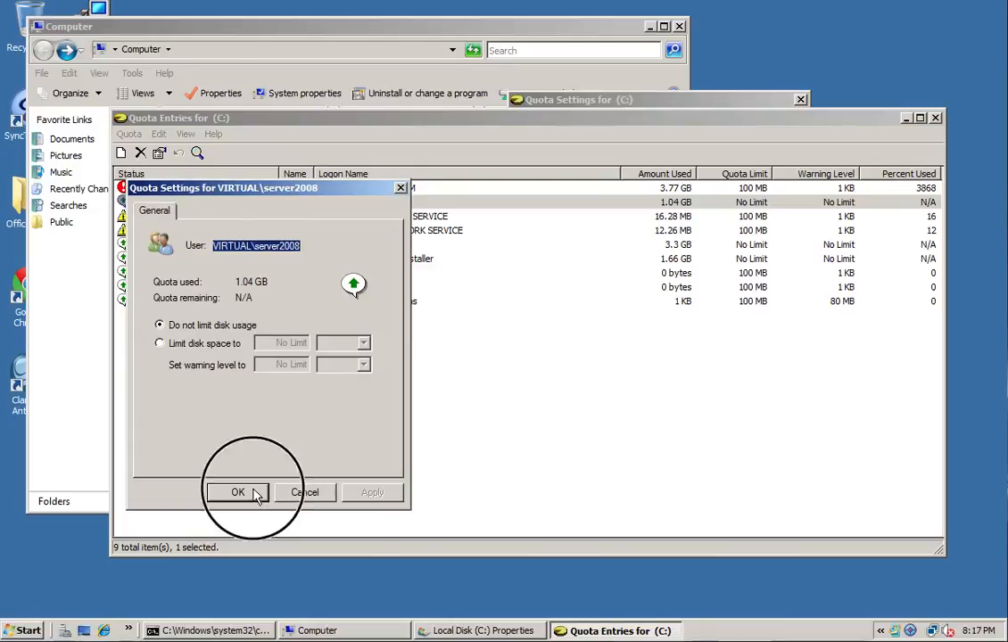
Set the NT AUTHORITY\SYSTEM quota entry to not limit disk usage.
double_click(177, 189)
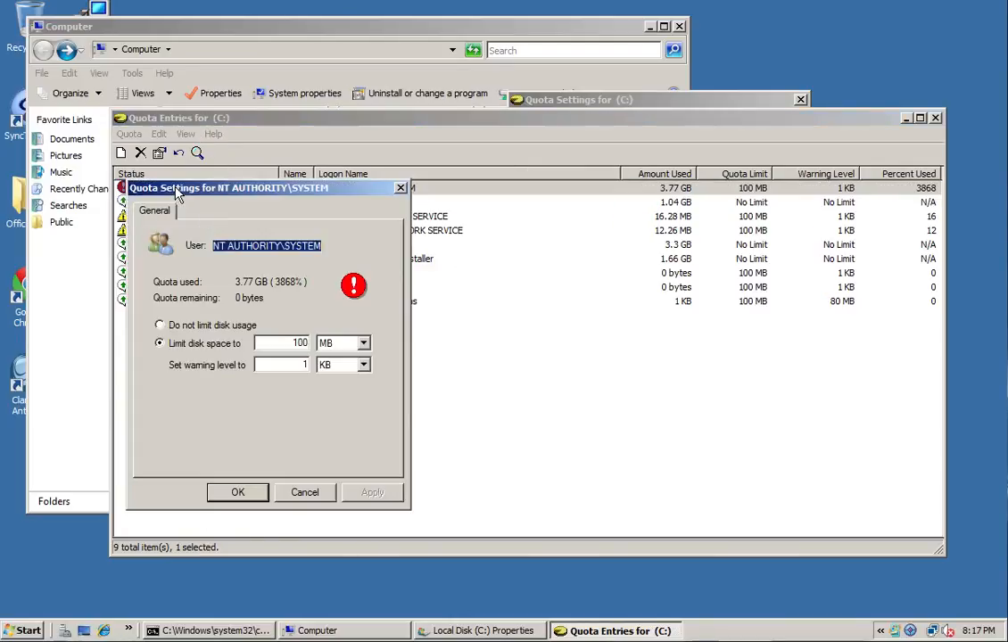
click(178, 326)
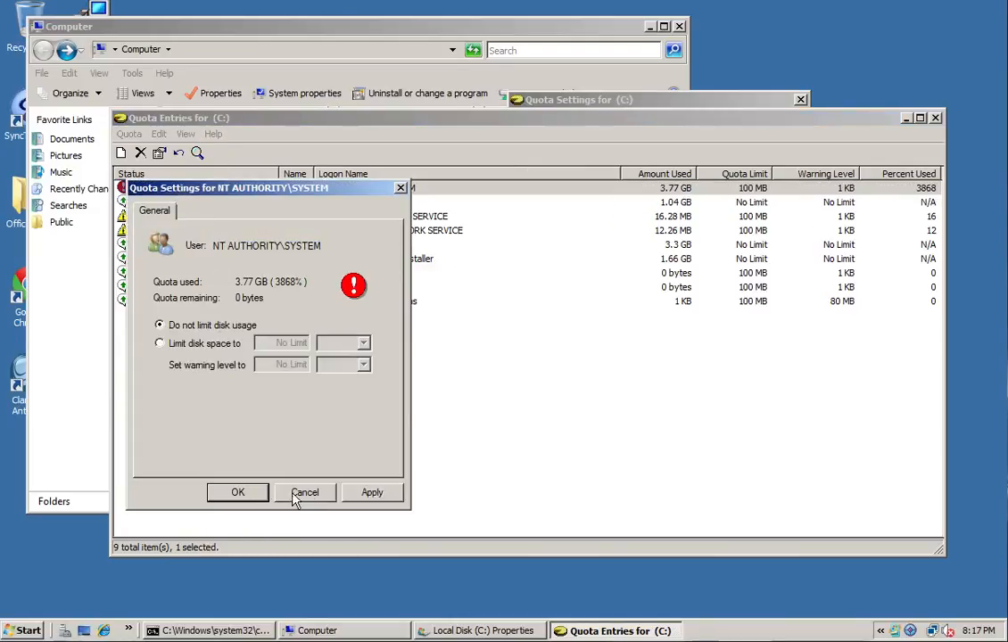
click(372, 492)
click(237, 493)
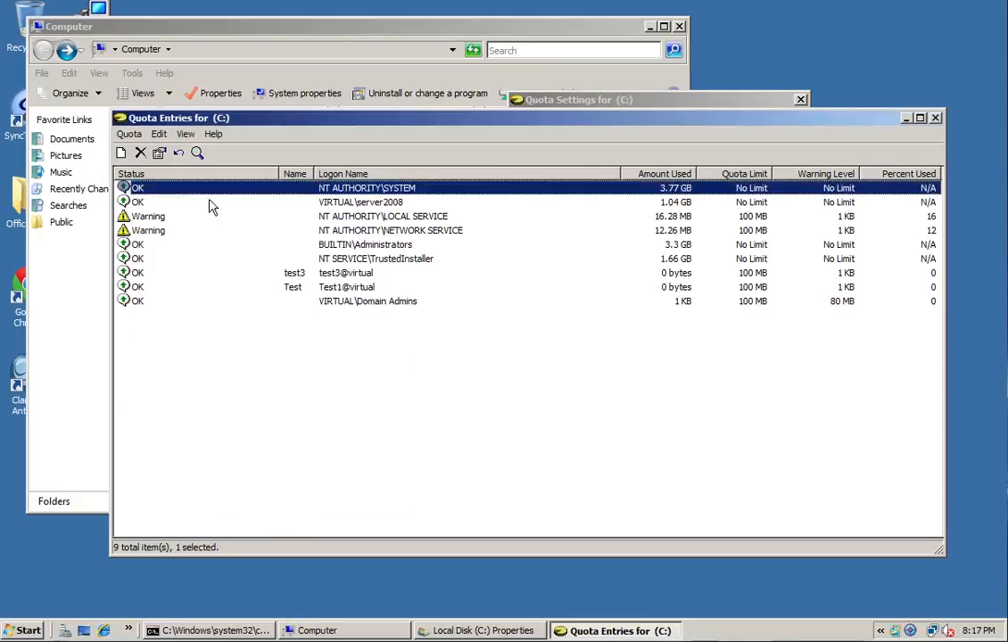
Set the NT AUTHORITY\LOCAL SERVICE quota entry to not limit disk usage.
double_click(142, 216)
click(160, 325)
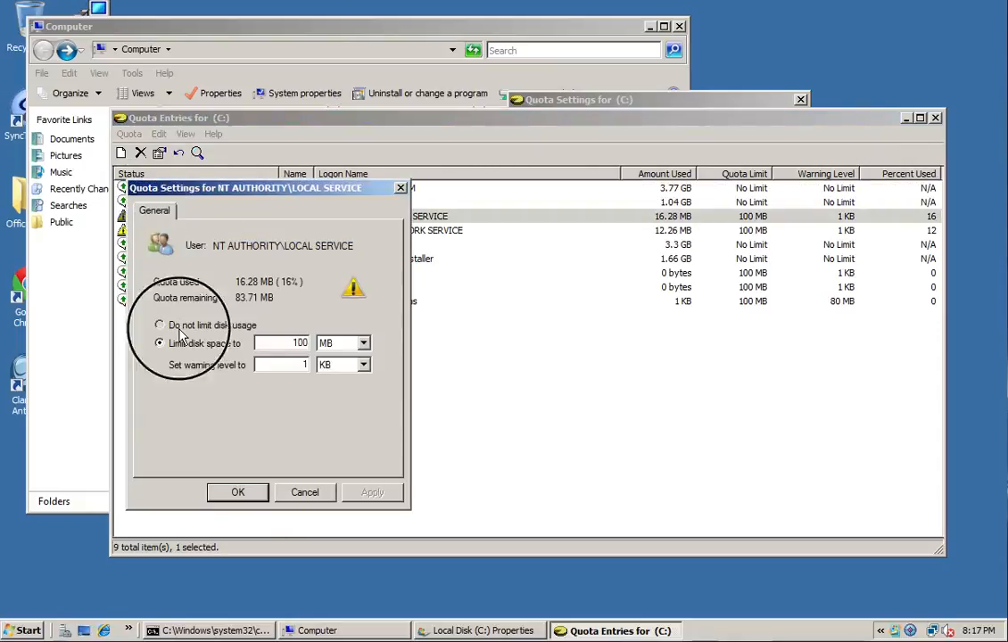
click(372, 492)
click(237, 492)
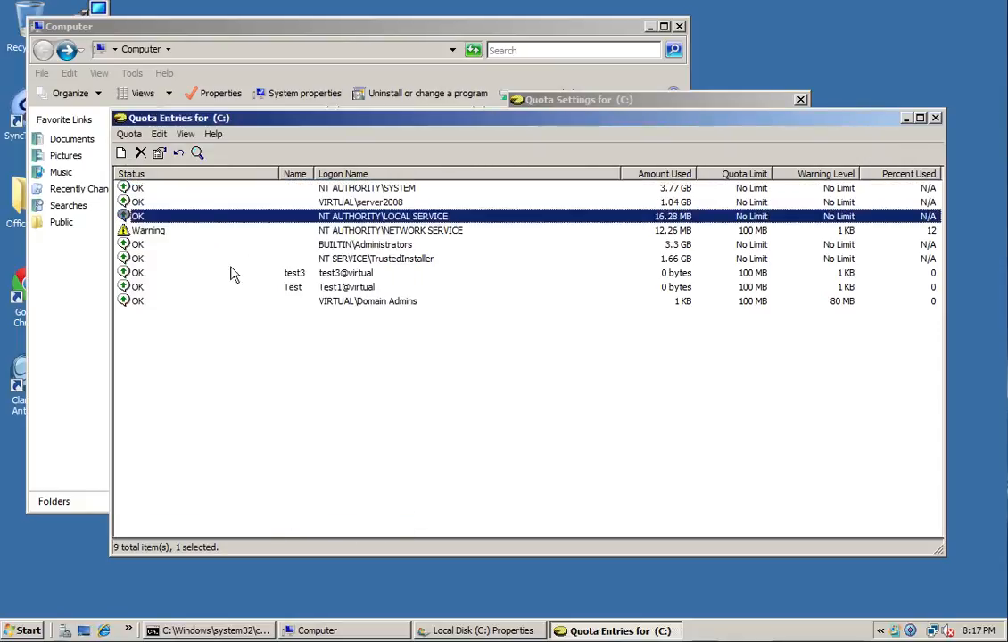
Set the NT AUTHORITY\NETWORK SERVICE quota entry to not limit disk usage.
click(175, 231)
double_click(181, 237)
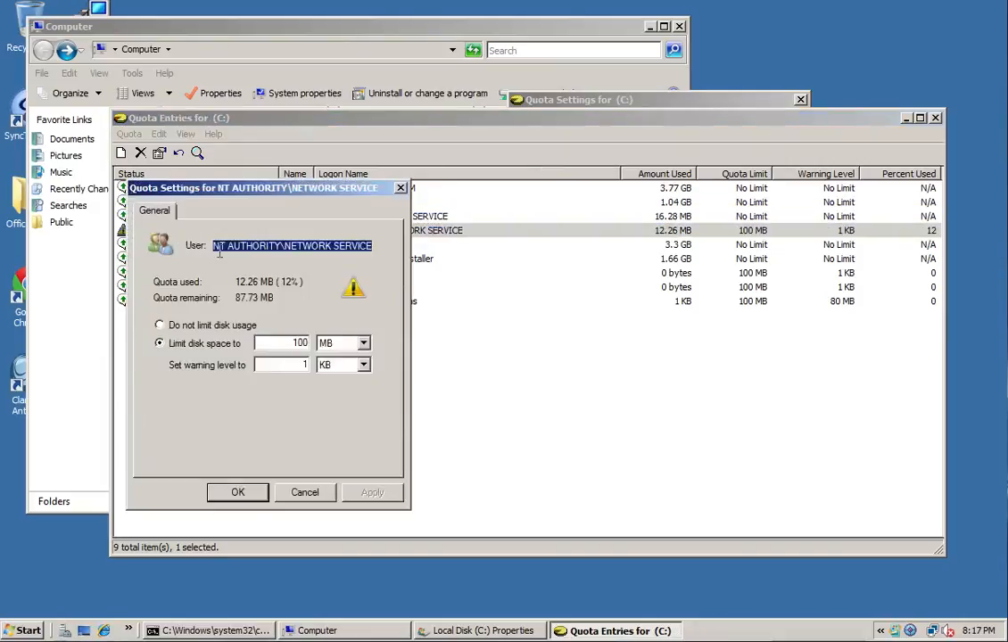
click(239, 493)
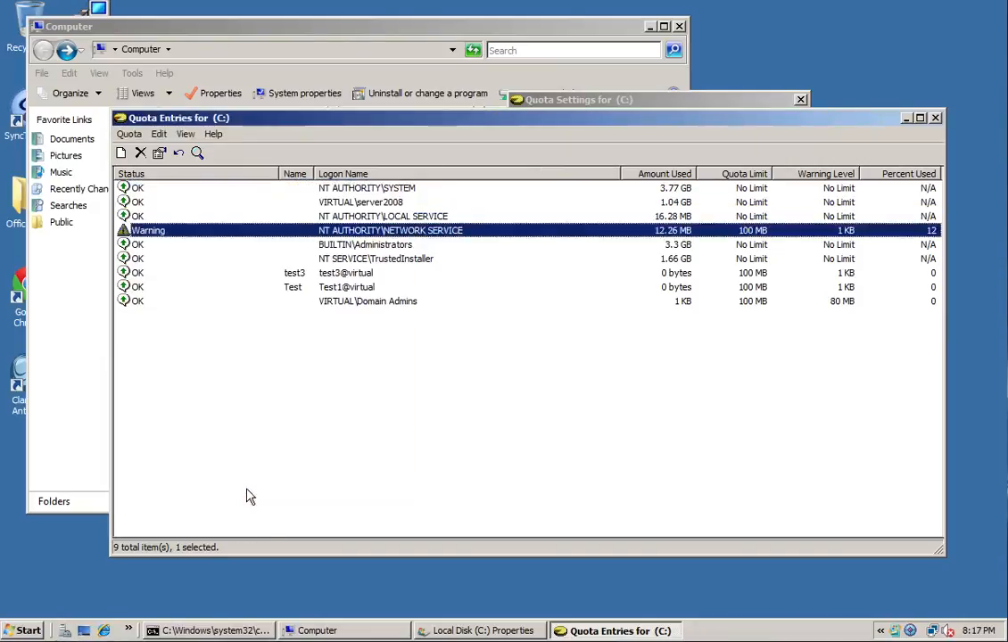
double_click(195, 231)
click(160, 324)
click(367, 492)
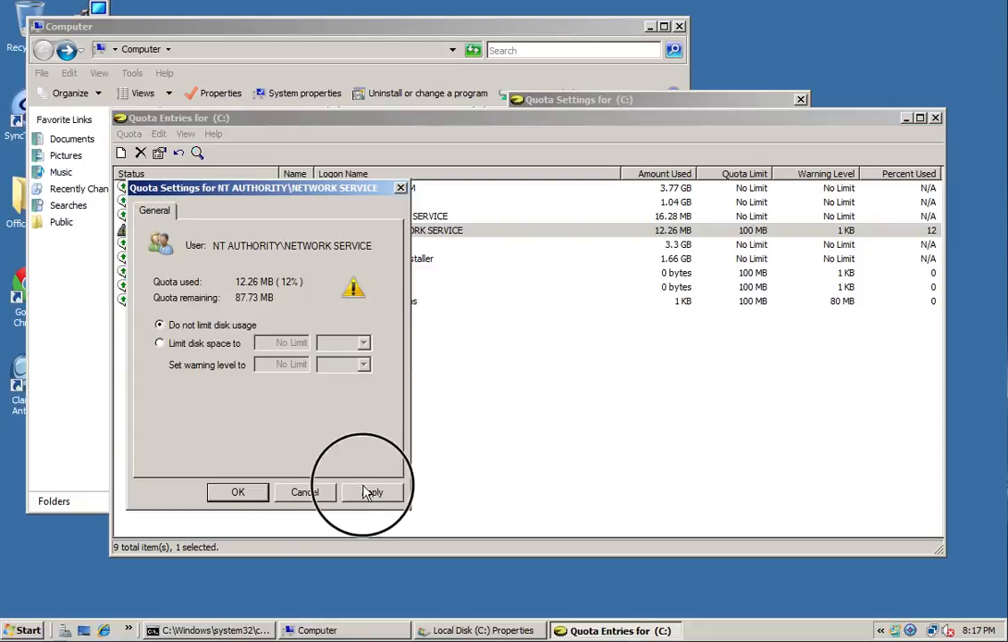
click(246, 491)
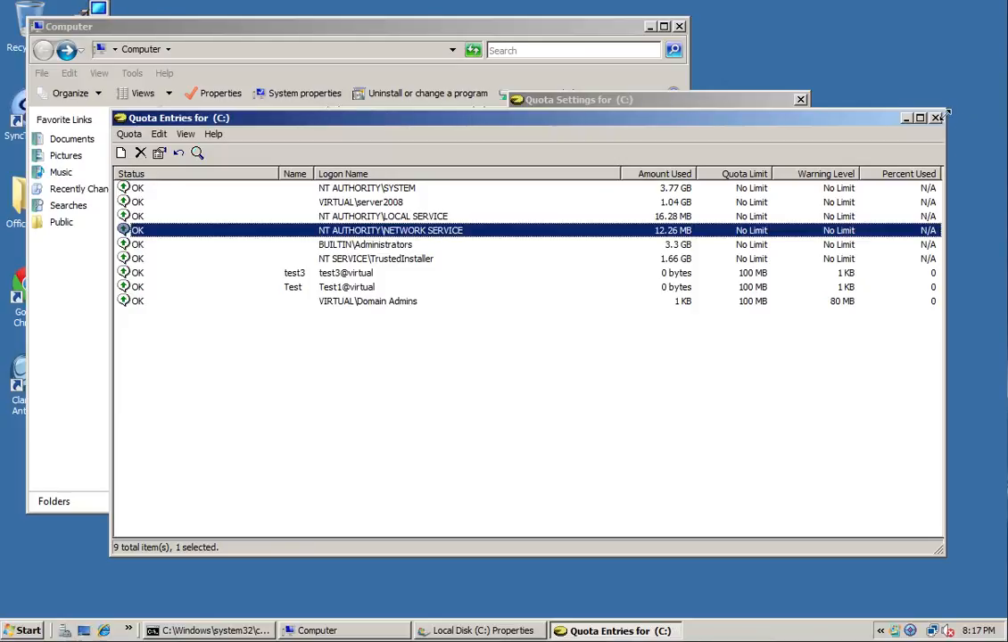
Set the warning level of the test3 user's quota entry to 80 MB and apply it.
click(314, 273)
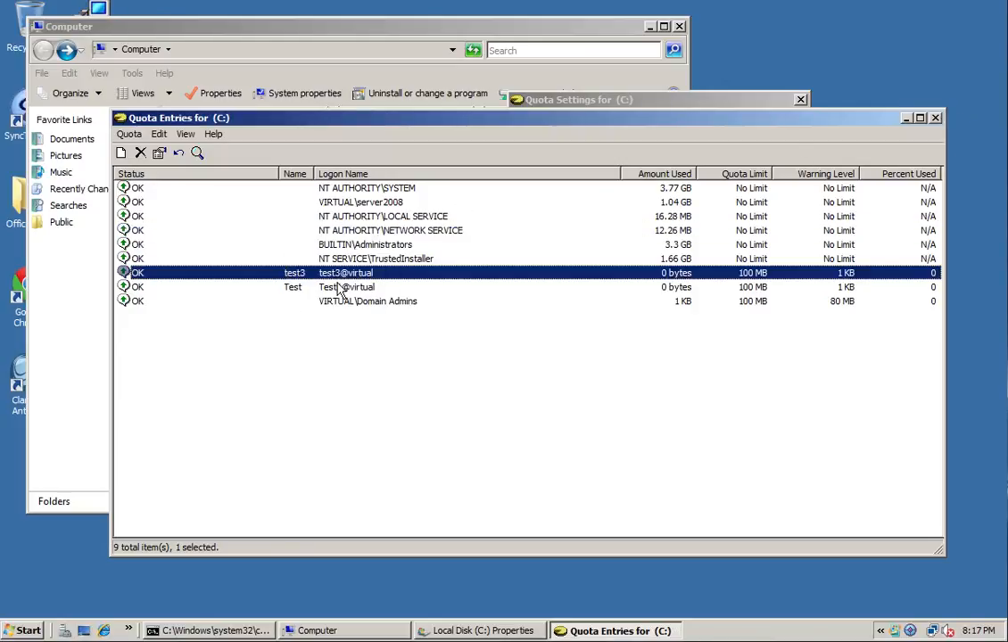
click(315, 287)
click(294, 275)
double_click(294, 275)
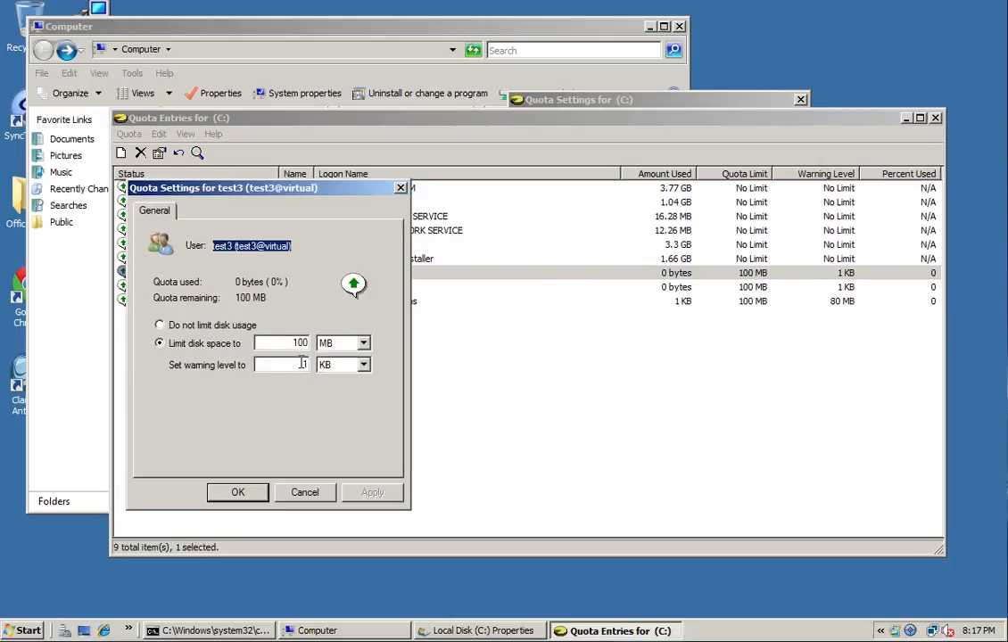
double_click(303, 364)
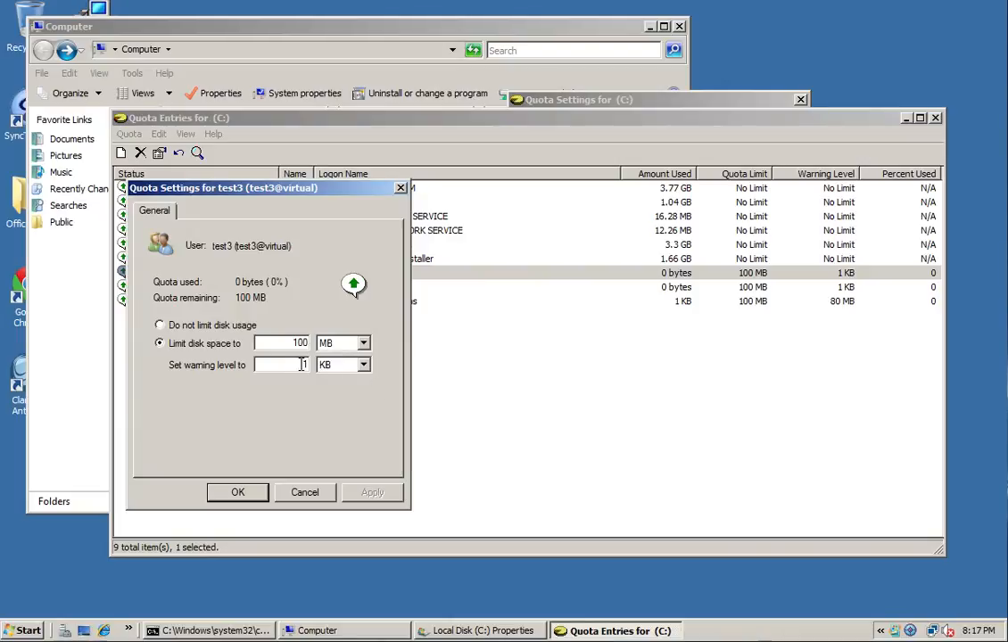
text(80)
click(363, 365)
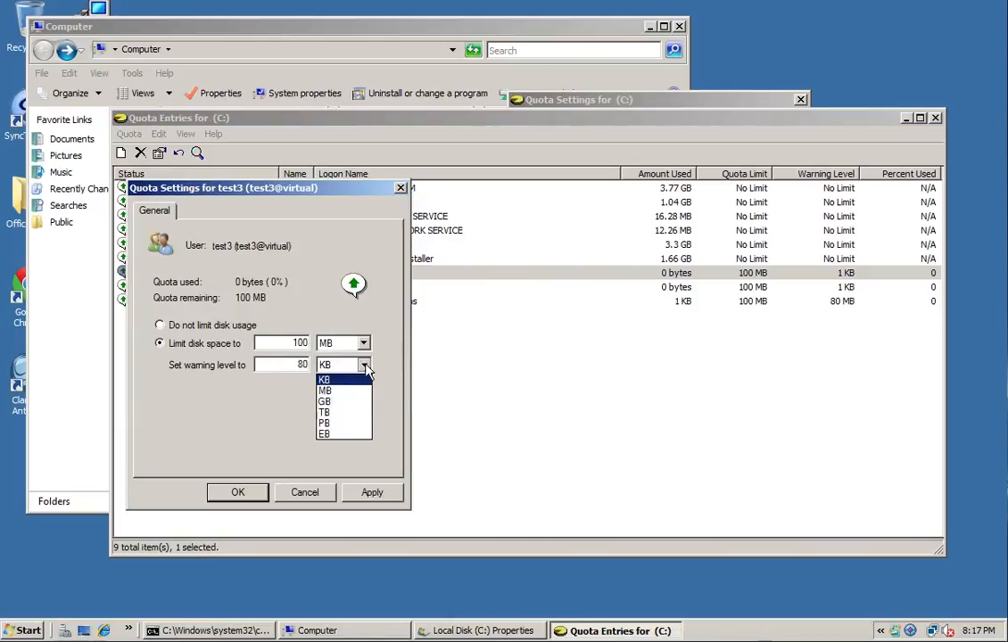
click(324, 391)
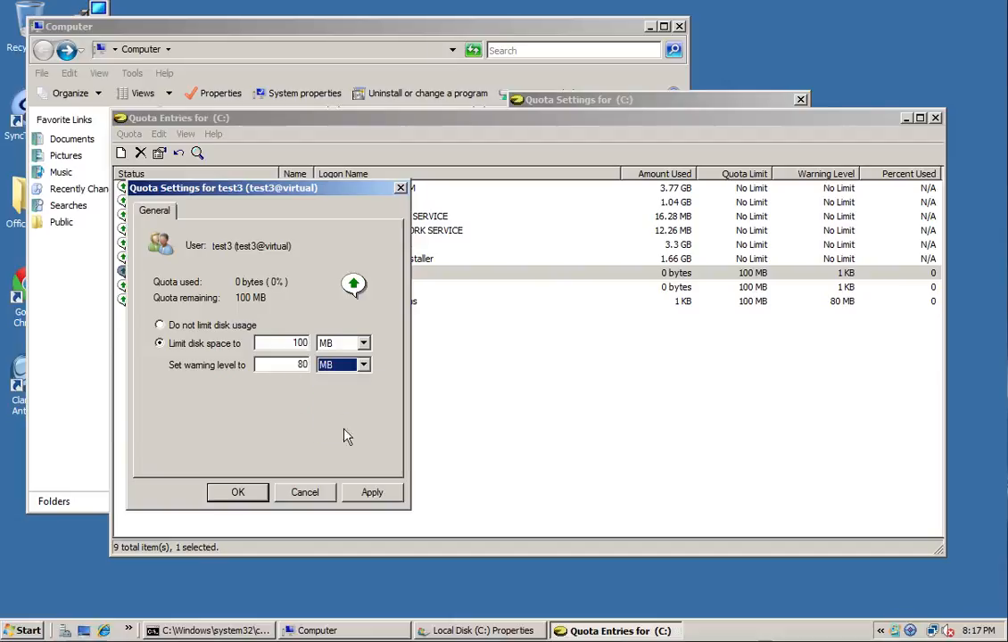
click(370, 493)
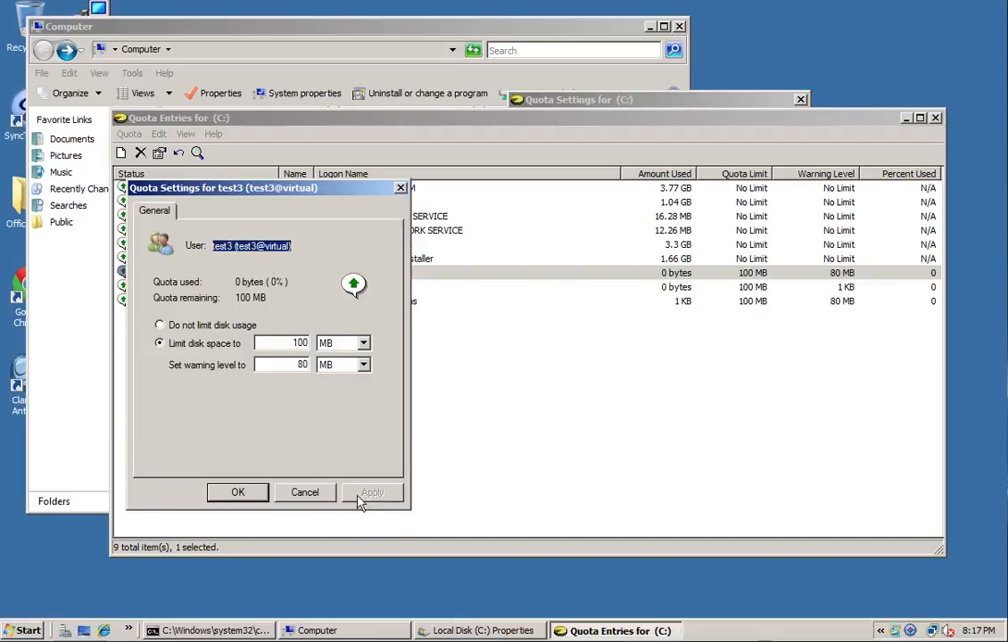
Set the disk space limit of the test3 user's quota entry to 150 MB and close its settings.
click(302, 342)
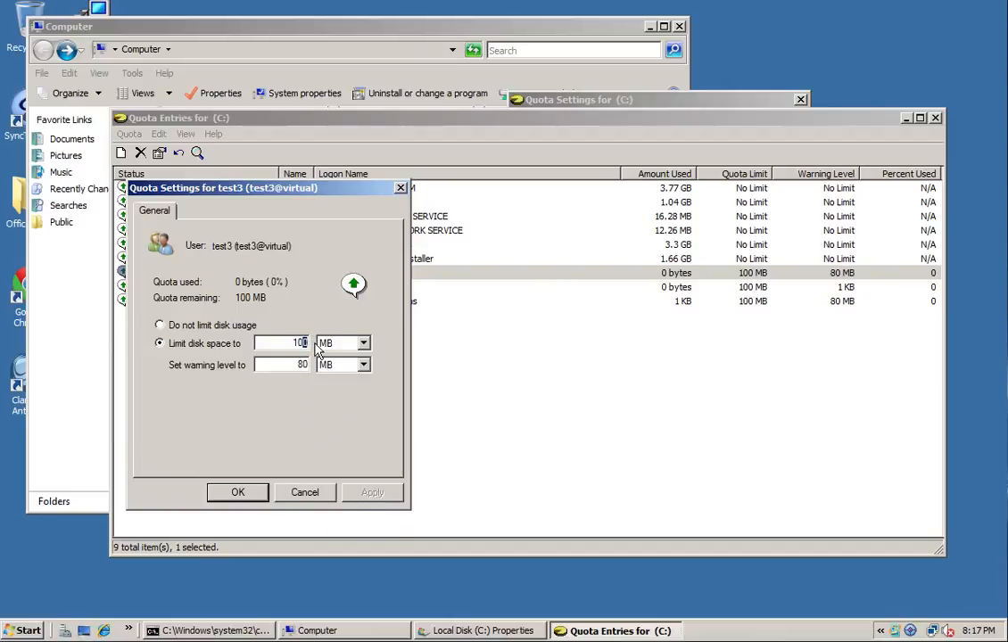
key(BackSpace)
click(365, 491)
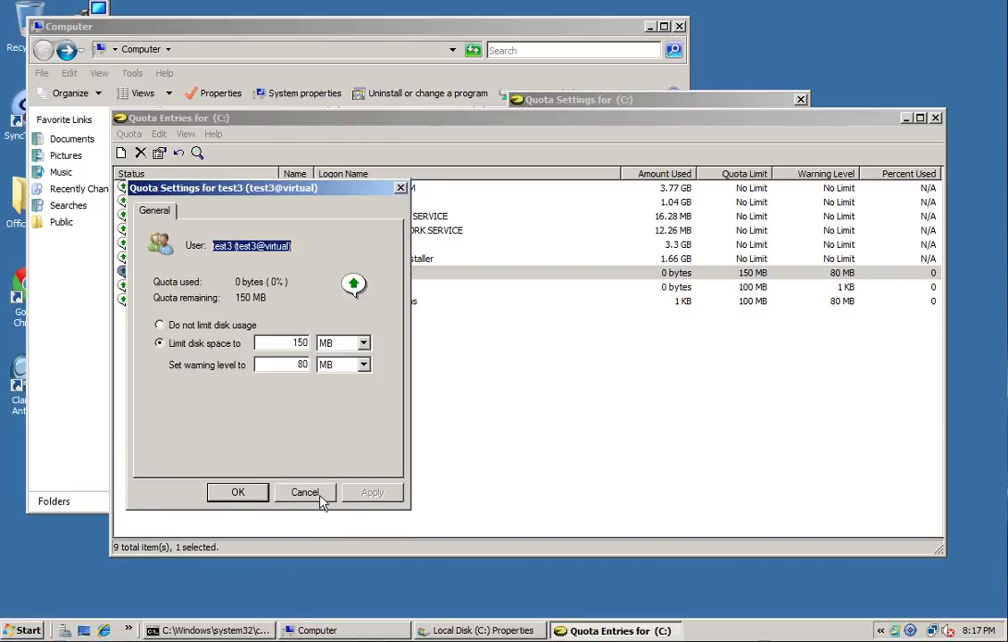
click(216, 490)
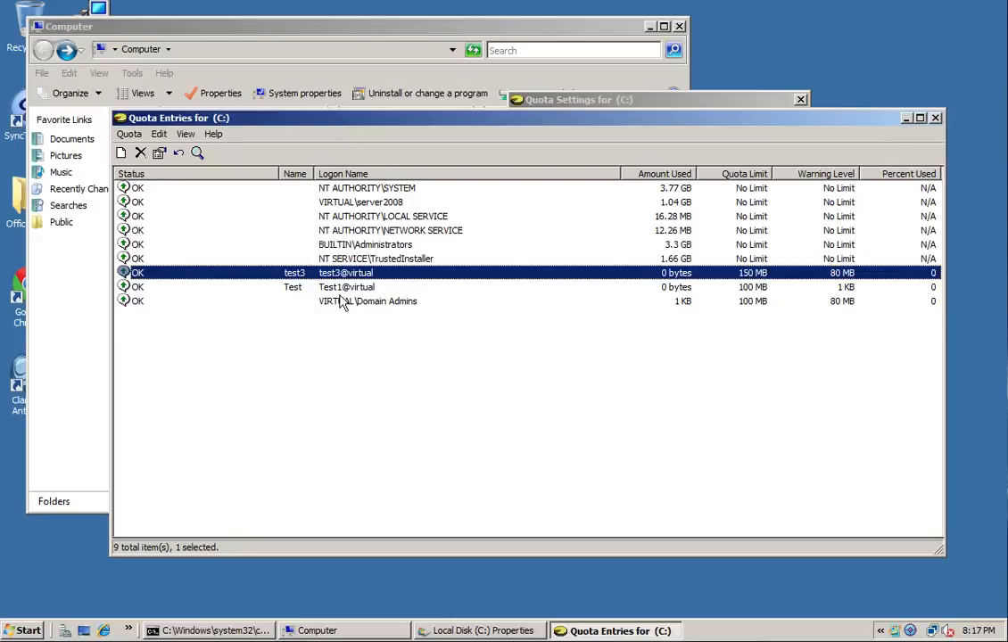
Recheck the list of quota entries for the C: drive and close its quota settings.
click(934, 119)
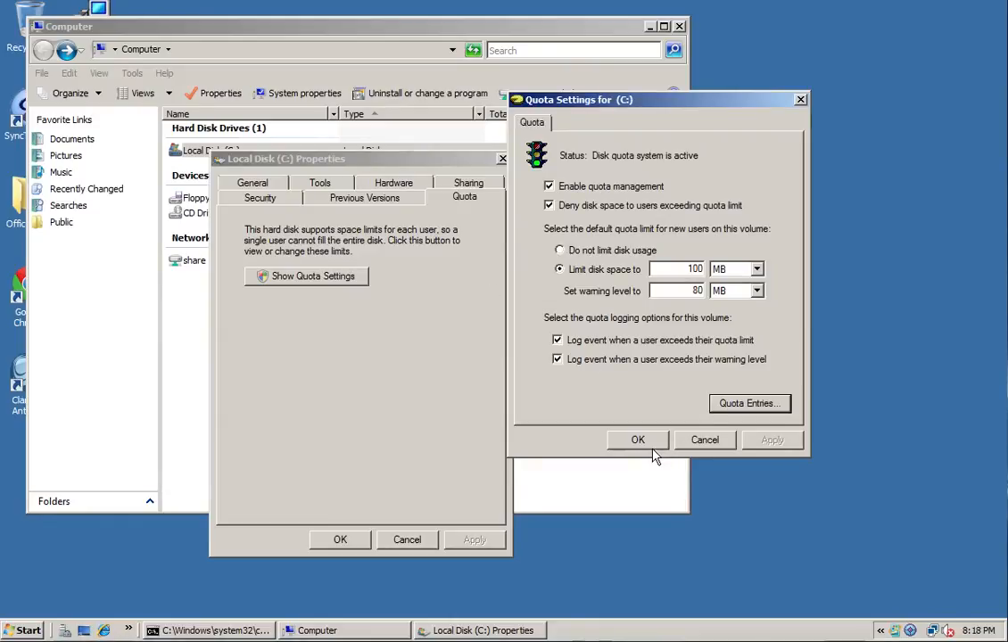
click(737, 408)
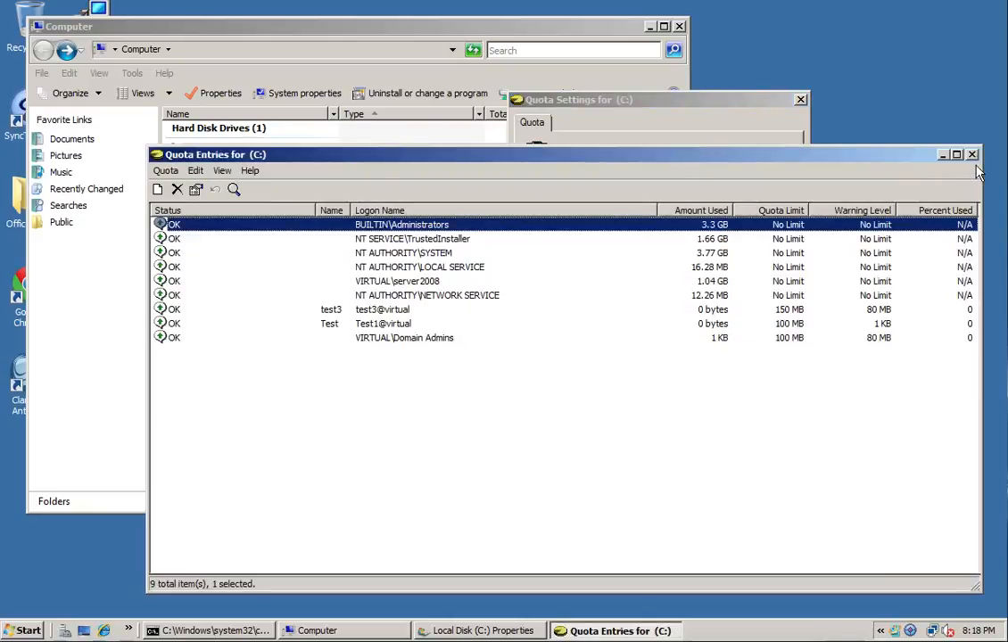
click(972, 155)
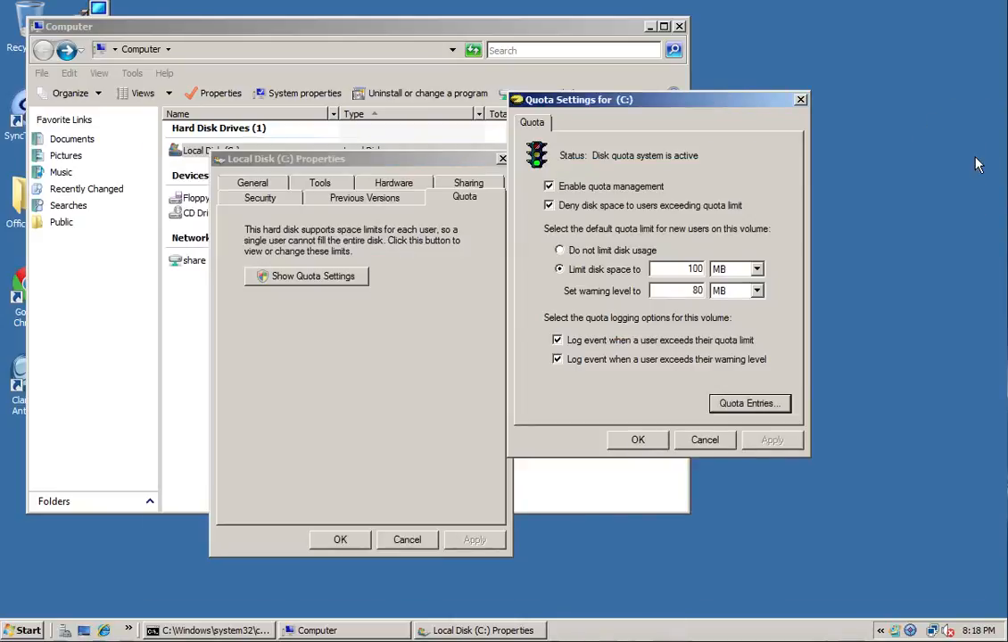
click(646, 446)
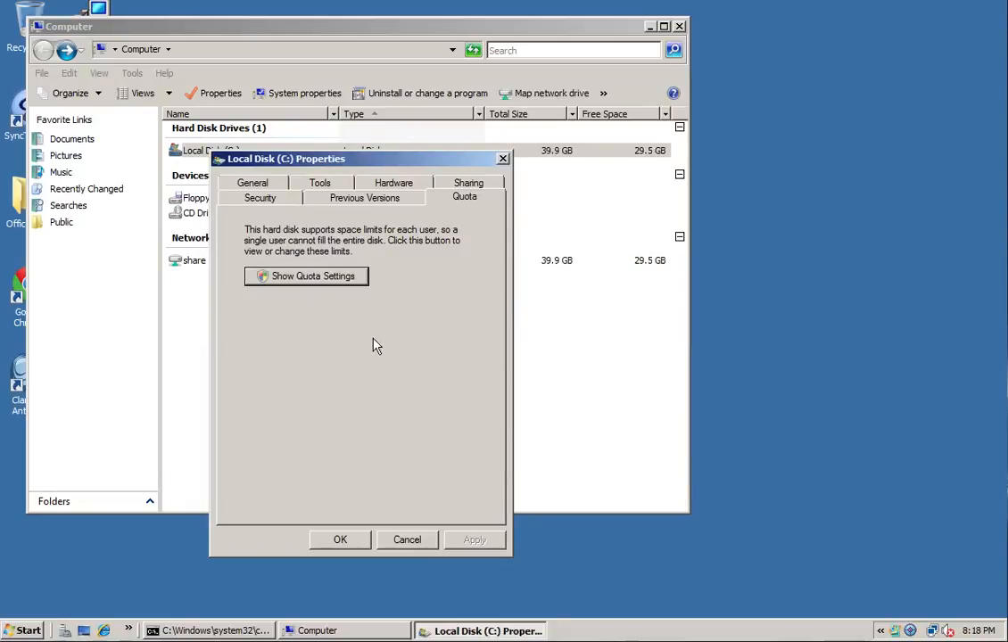
Reopen the C: drive's quota settings and its list of quota entries, moving both windows clear of the dialogs behind.
click(313, 279)
click(404, 387)
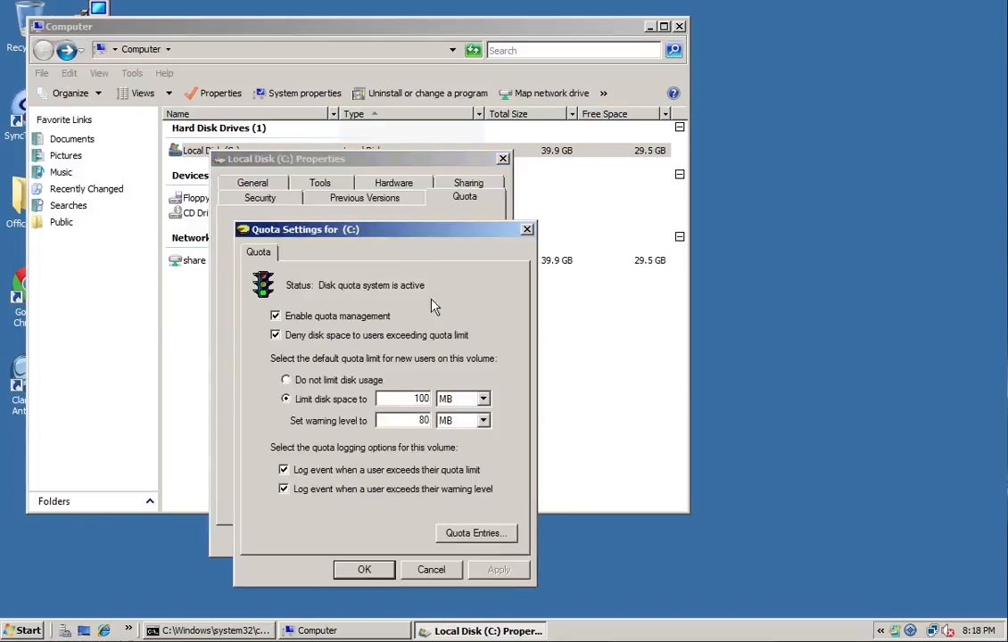
click(447, 230)
drag(448, 230, 634, 95)
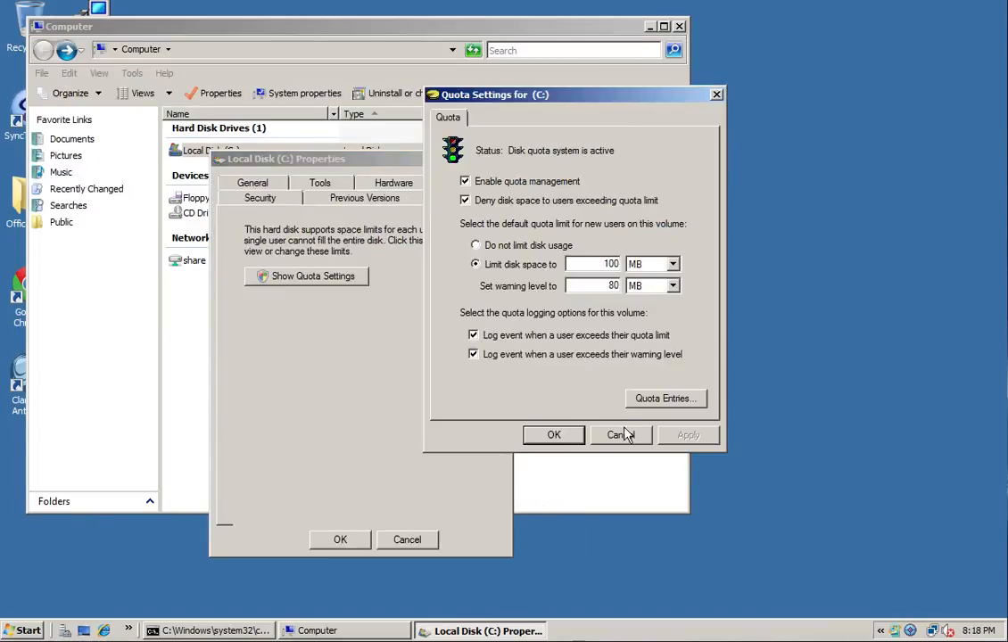
click(652, 403)
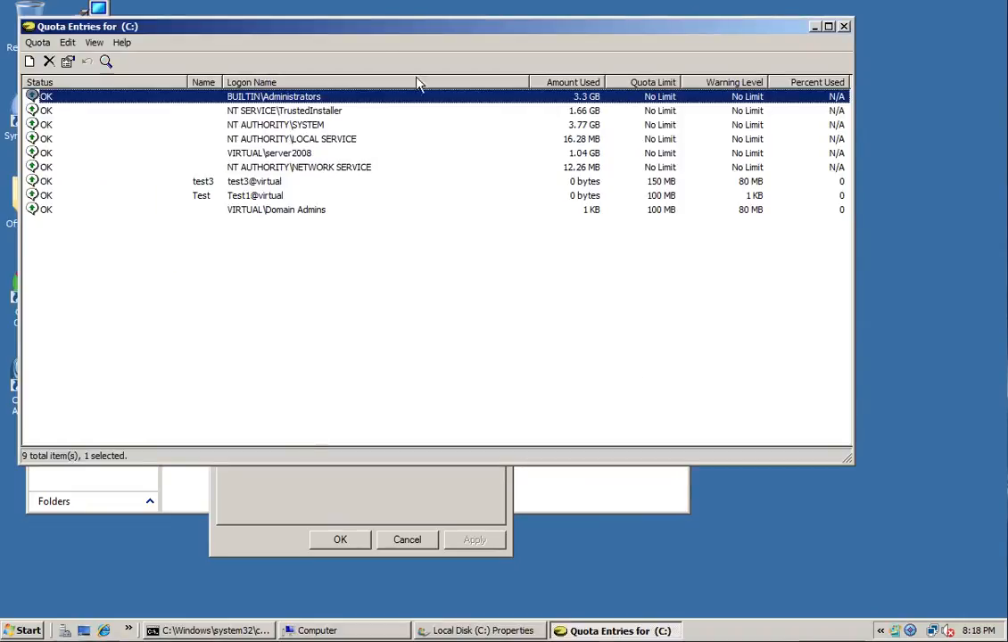
drag(374, 36, 431, 55)
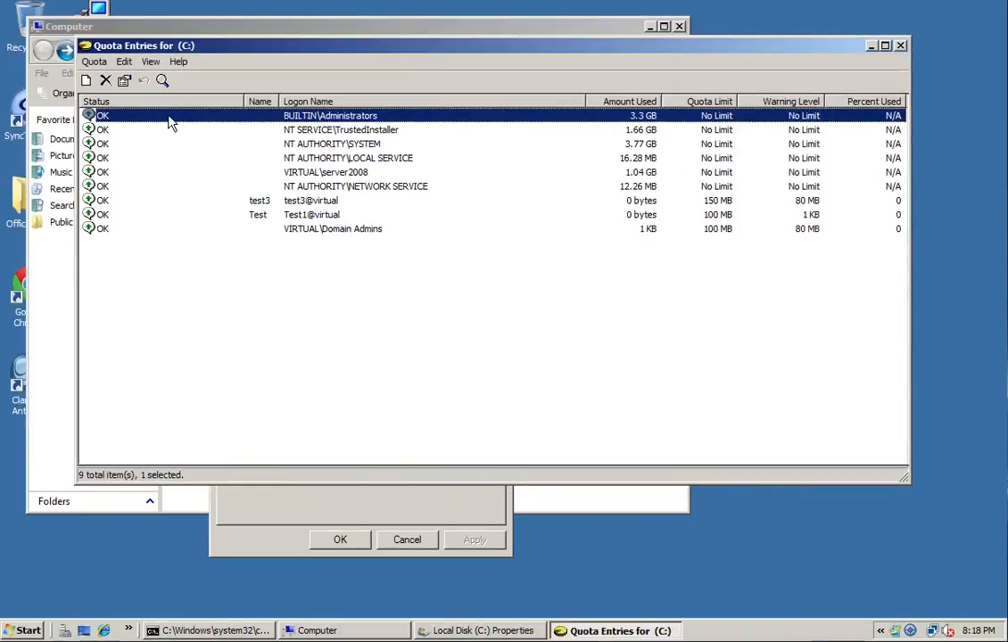
Start a new quota entry for the C: drive and look up user names matching "test".
click(96, 61)
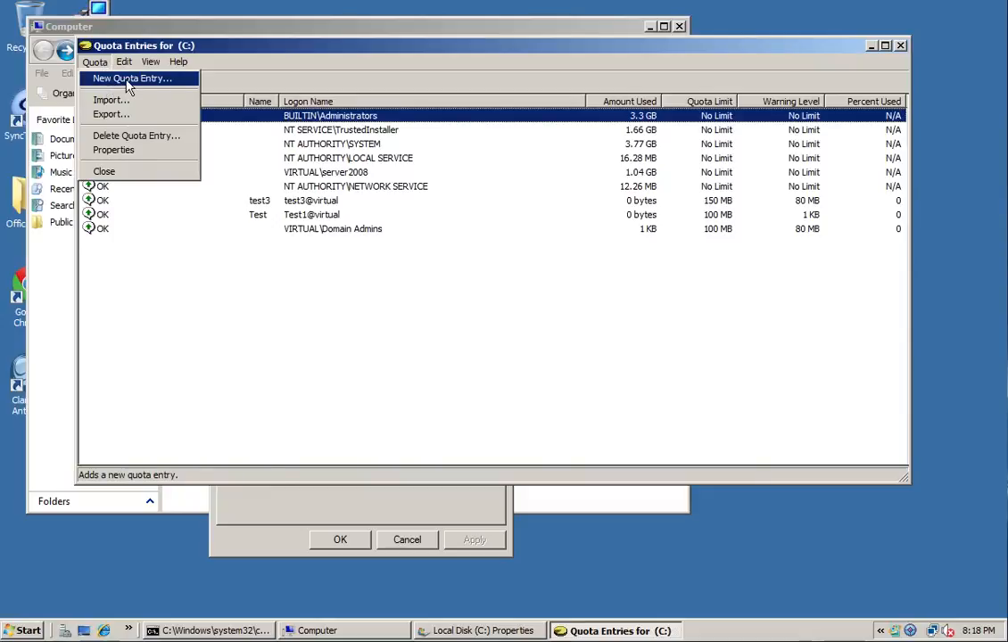
mouse_move(124, 62)
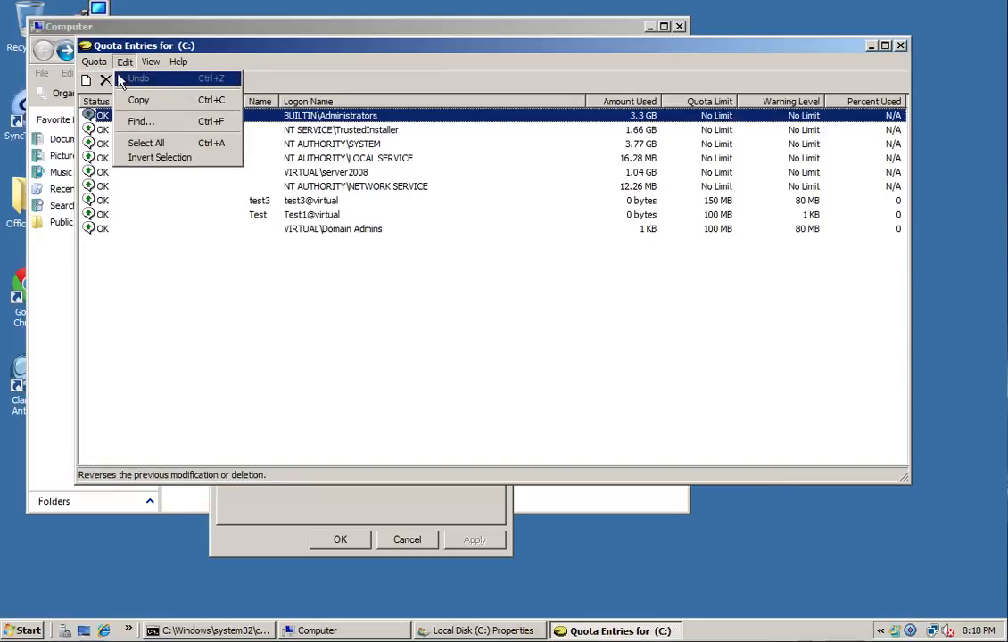
mouse_move(93, 64)
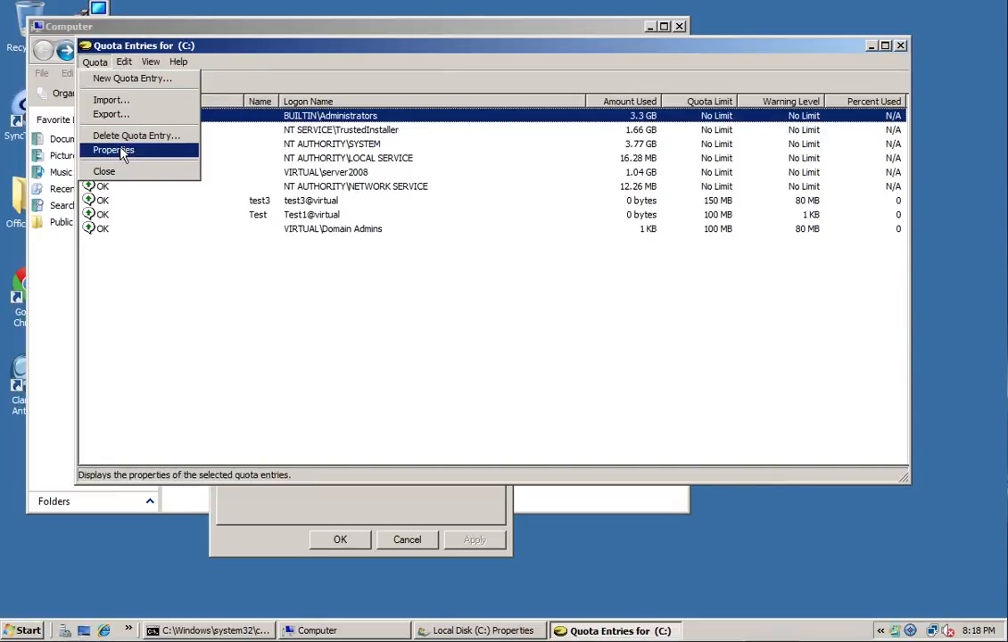
click(108, 78)
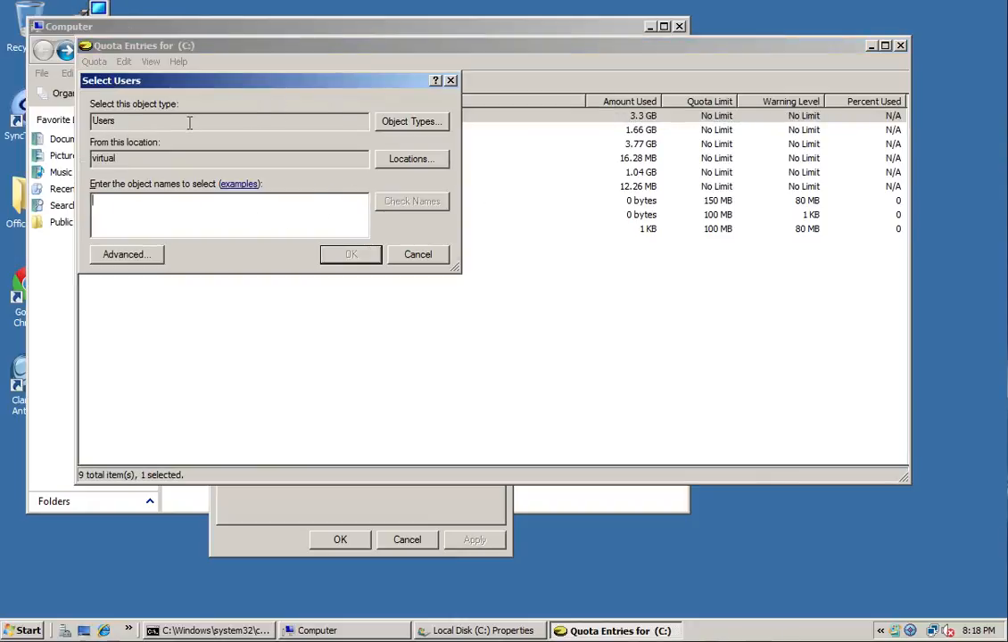
double_click(105, 157)
click(107, 199)
text(test)
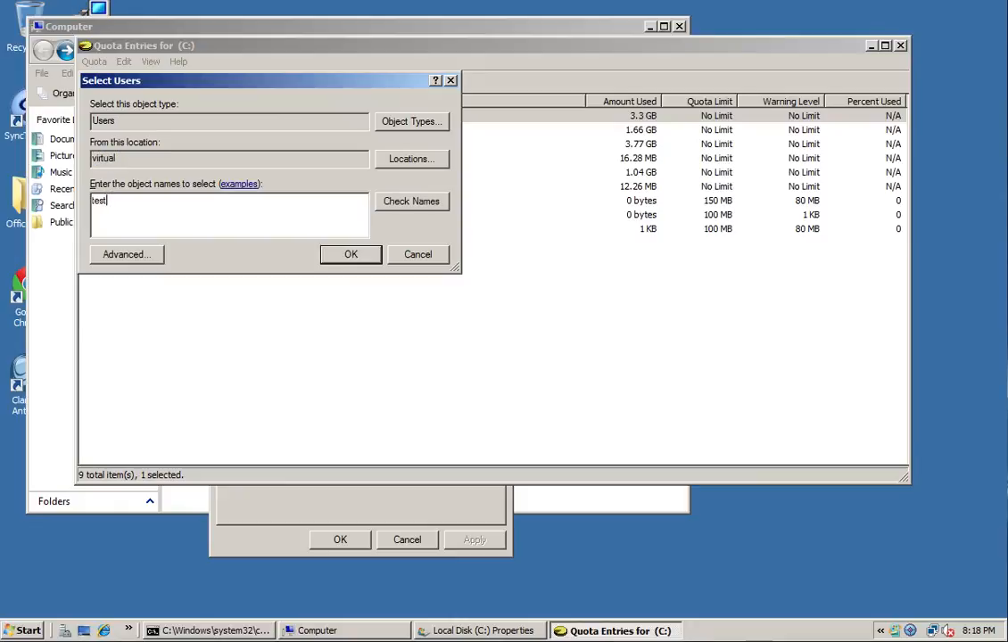
click(411, 203)
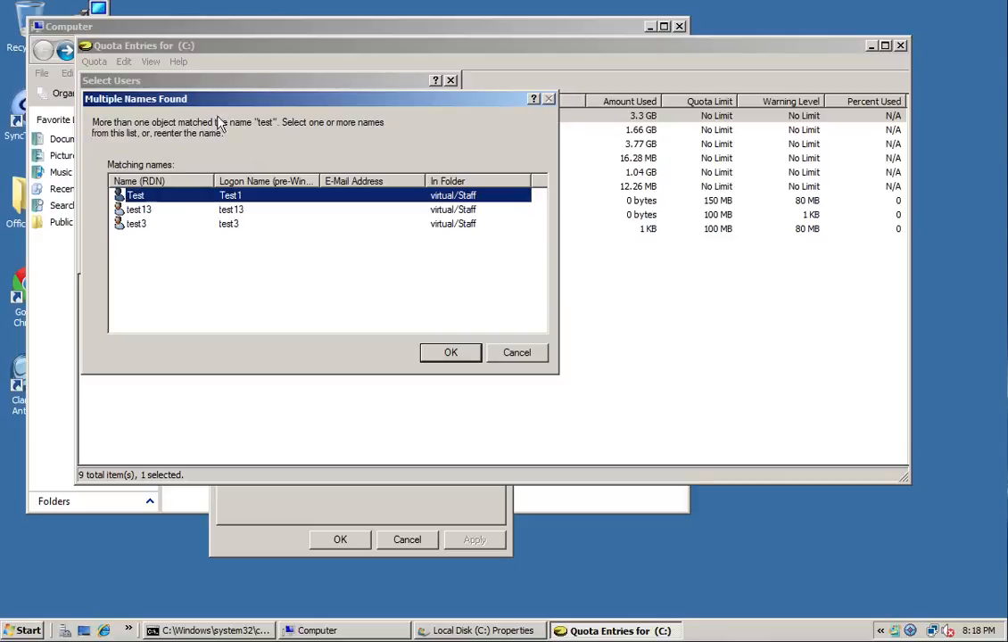
Choose test13 from the matching users and confirm it as the user for the new quota entry.
drag(247, 107, 710, 104)
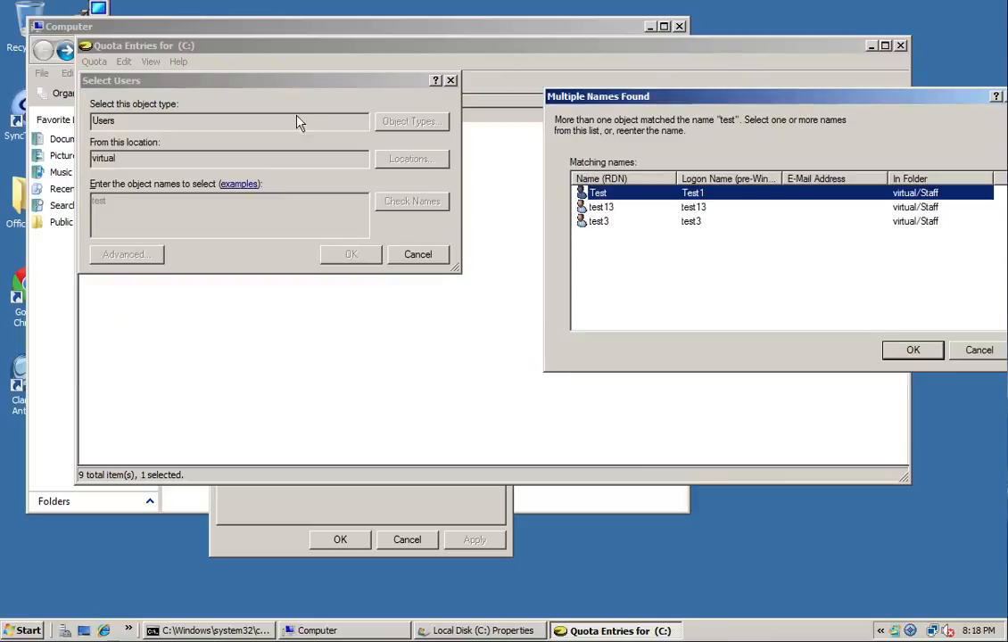
click(312, 50)
drag(647, 101, 468, 379)
drag(540, 378, 613, 135)
click(477, 241)
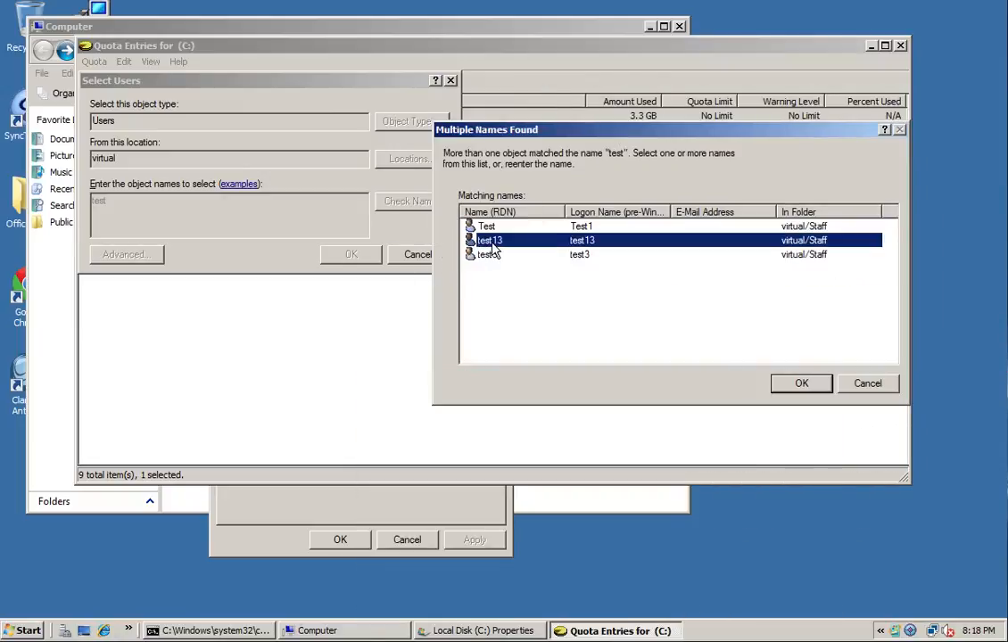
click(801, 383)
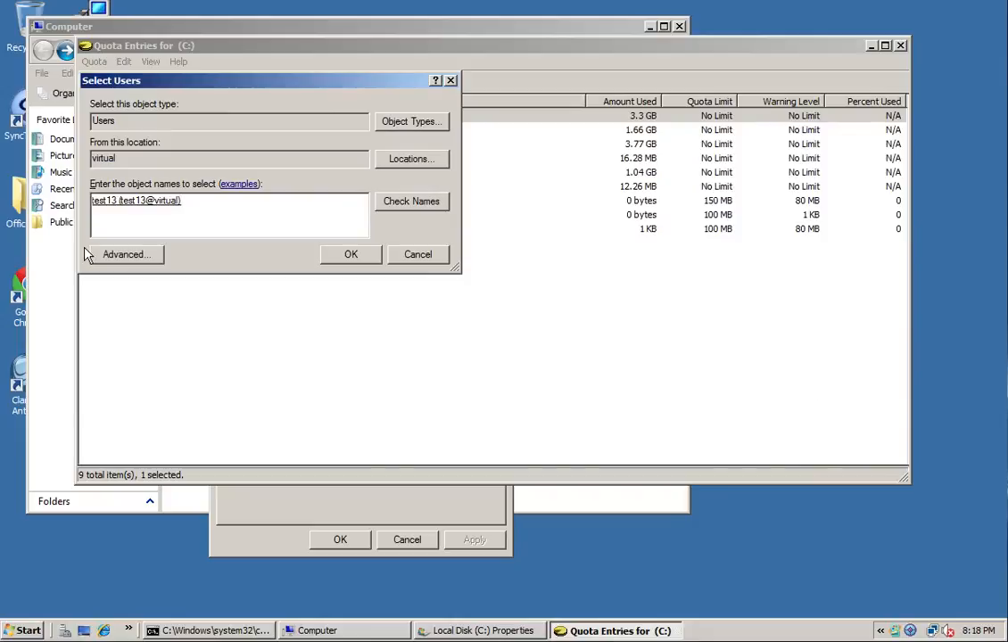
click(349, 258)
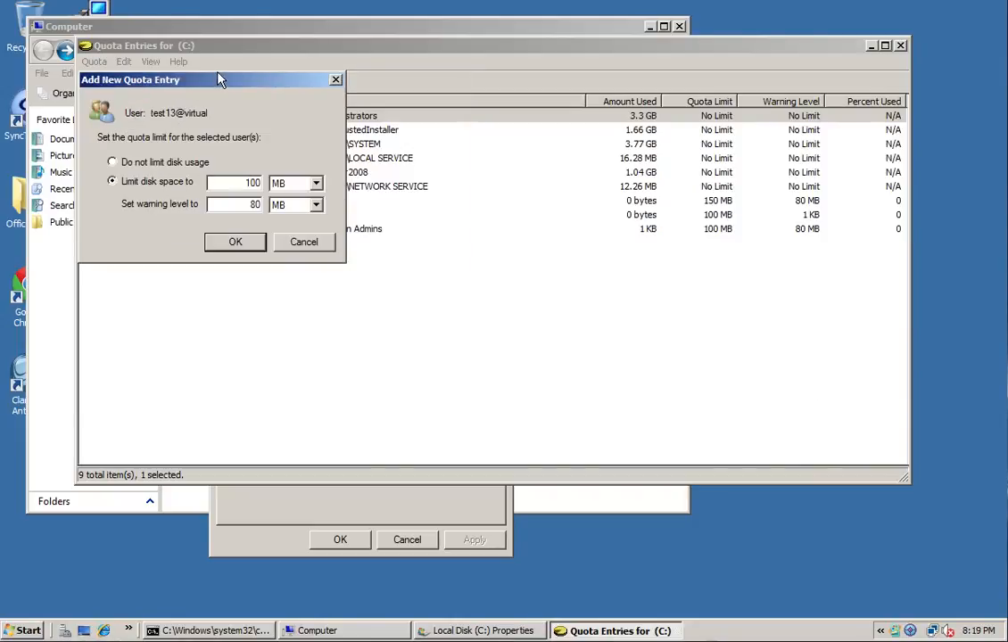
Add the test13 quota entry with a 100 MB limit and 80 MB warning level, and widen the Name column.
drag(220, 81, 623, 83)
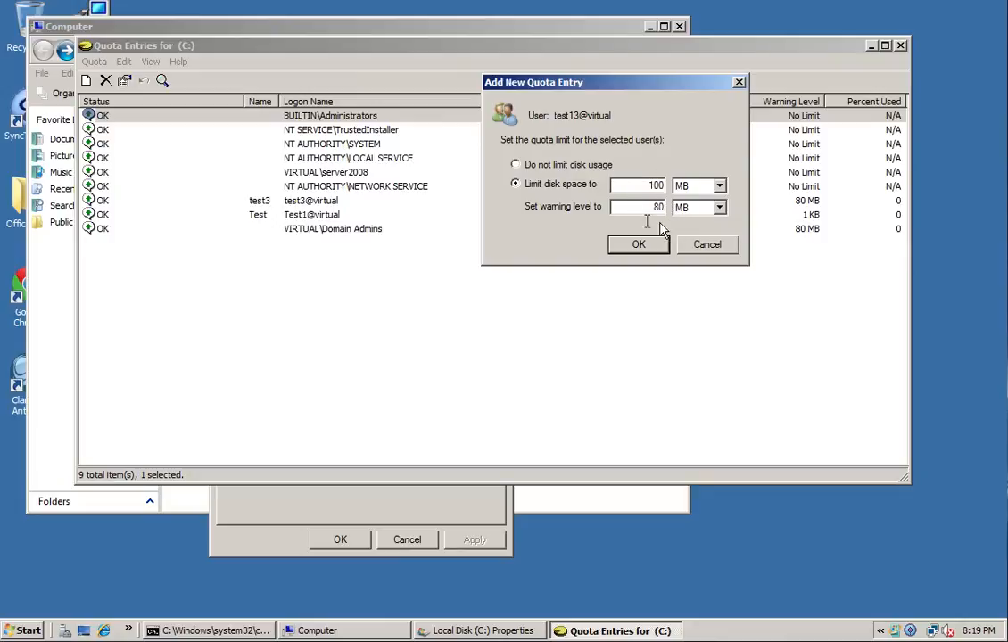
click(638, 243)
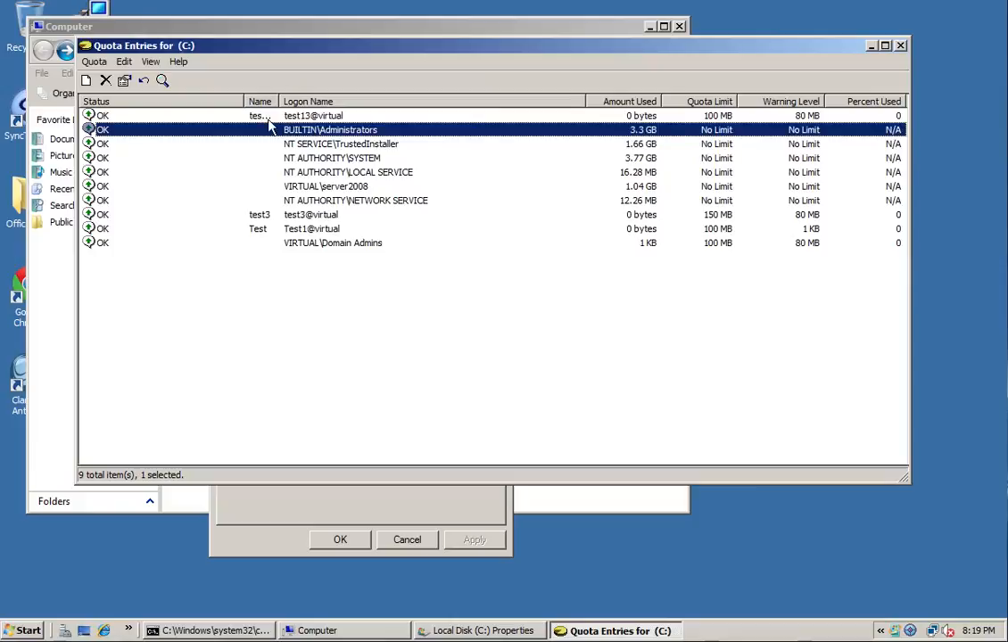
drag(279, 101, 382, 101)
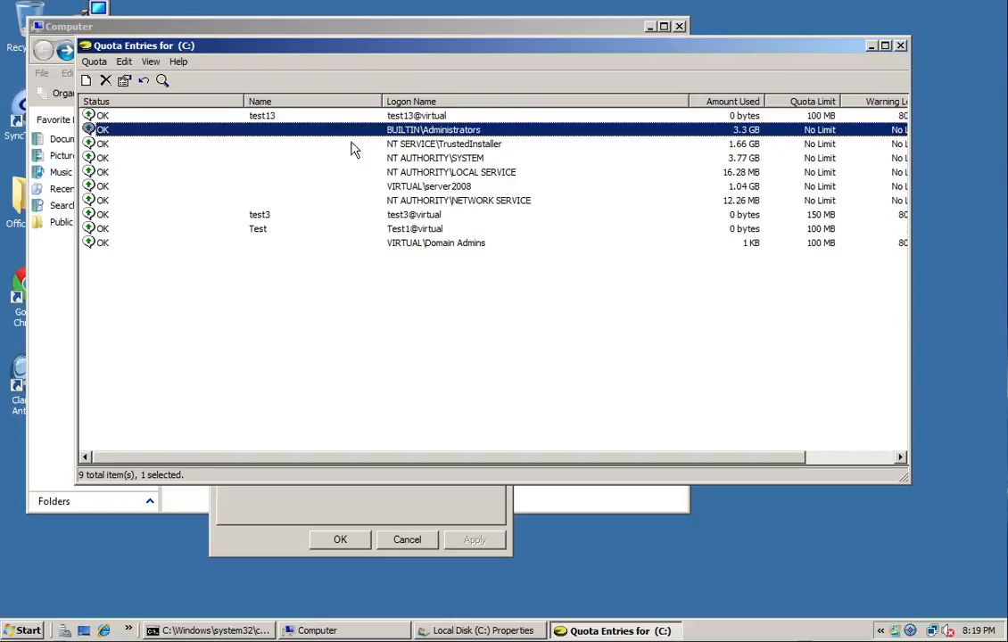
Close the quota entries list, the quota settings, the C: drive's properties and the Computer window.
click(902, 47)
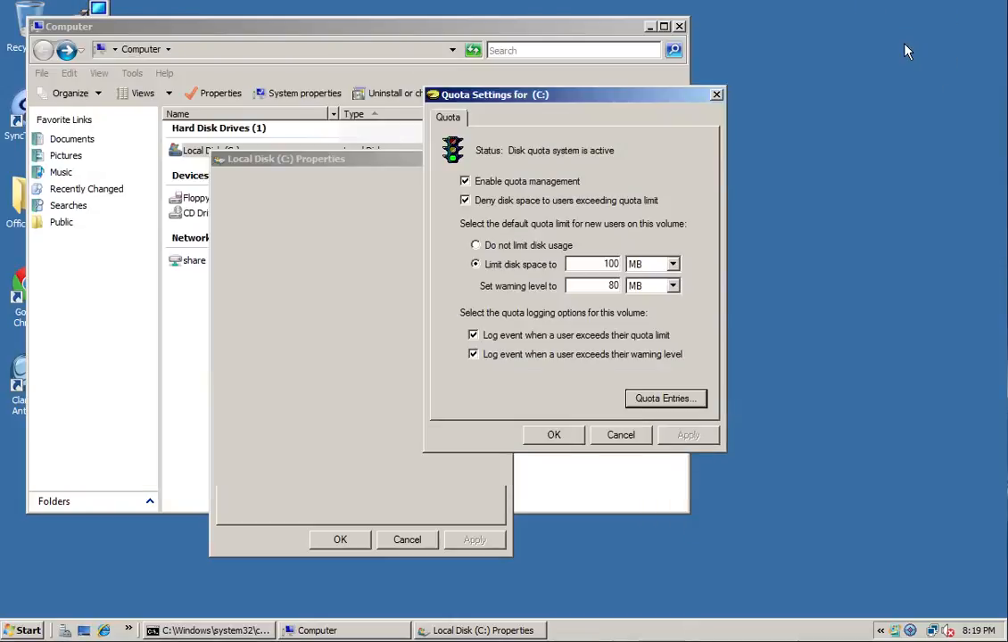
click(597, 436)
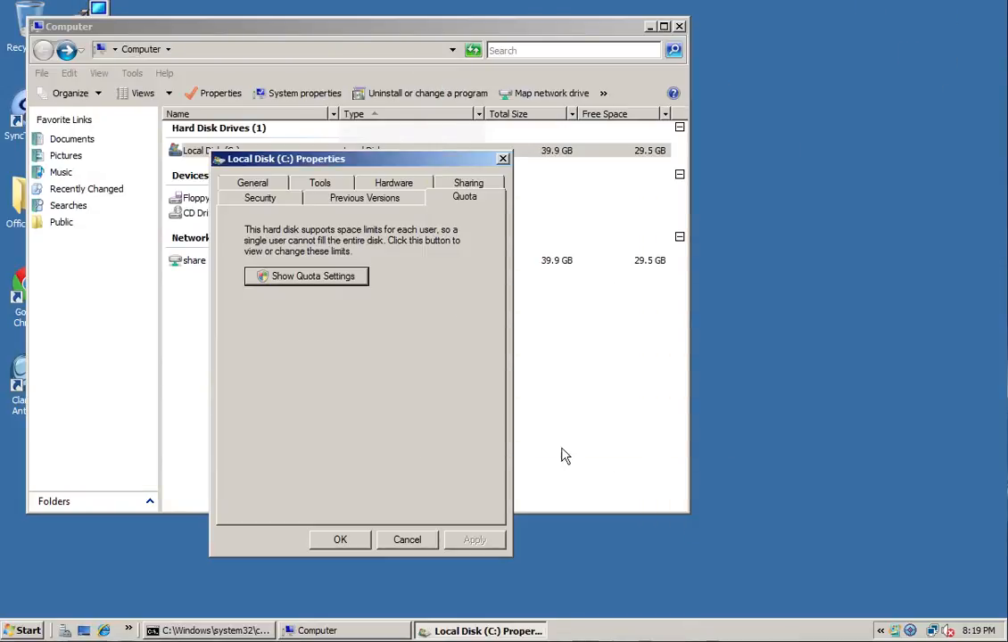
click(360, 542)
click(679, 27)
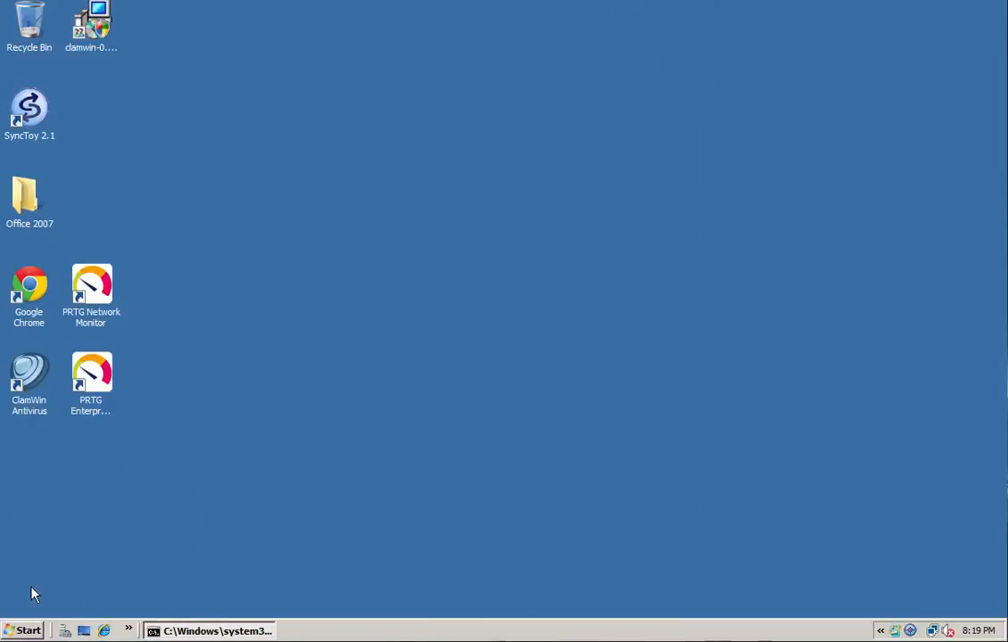
Reopen the C: drive's quota settings from Computer, allowing the permission request, and display its quota entries.
click(25, 632)
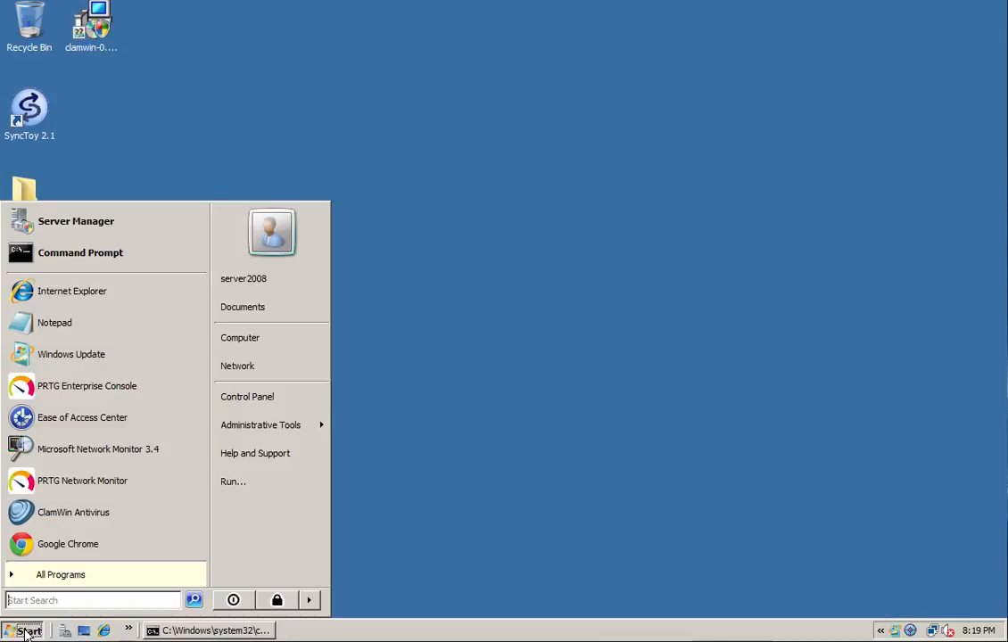
click(544, 99)
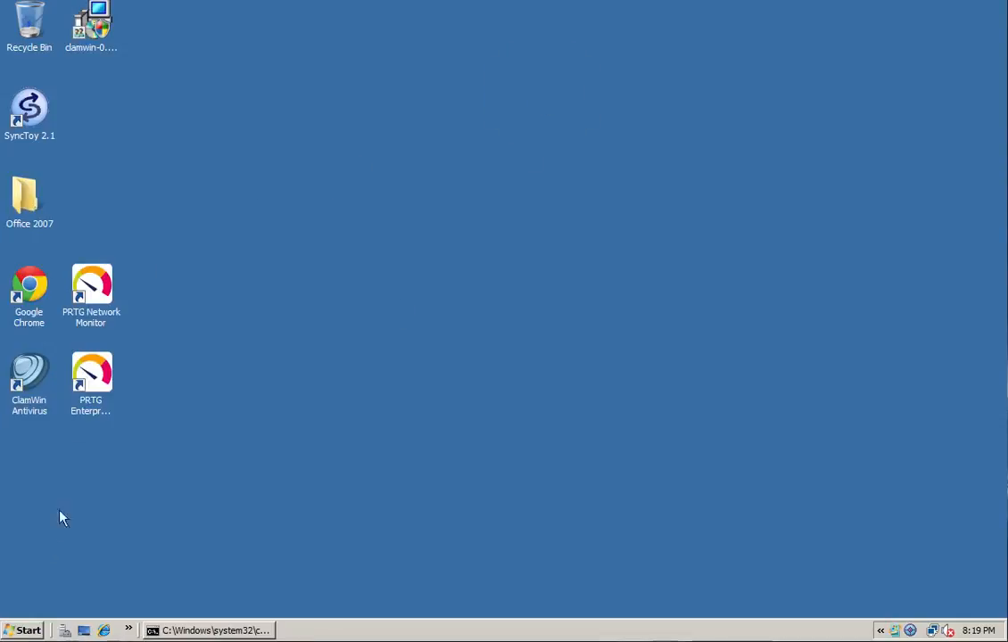
click(19, 631)
click(250, 343)
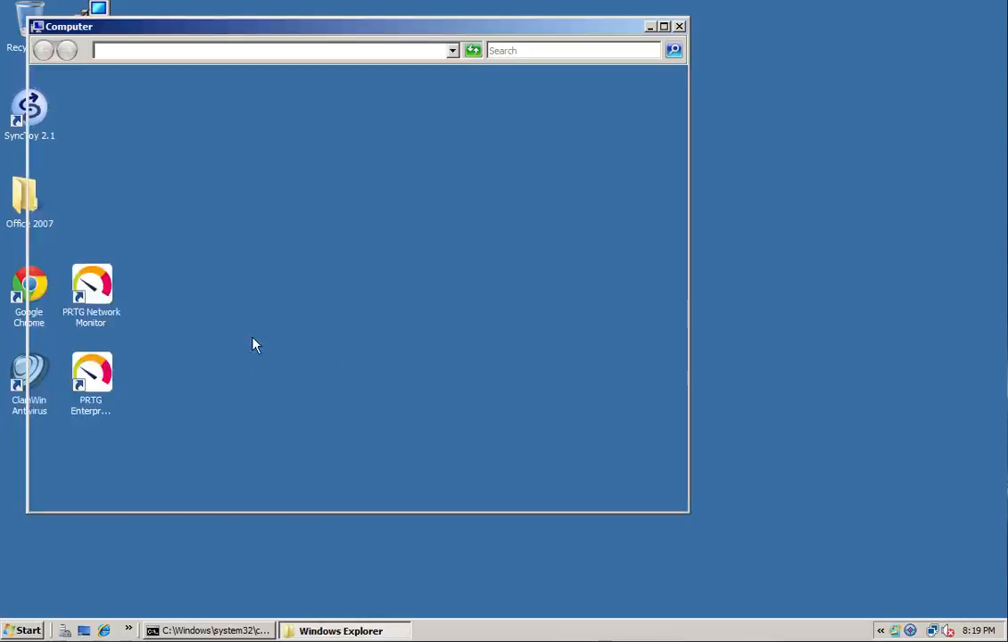
right_click(219, 151)
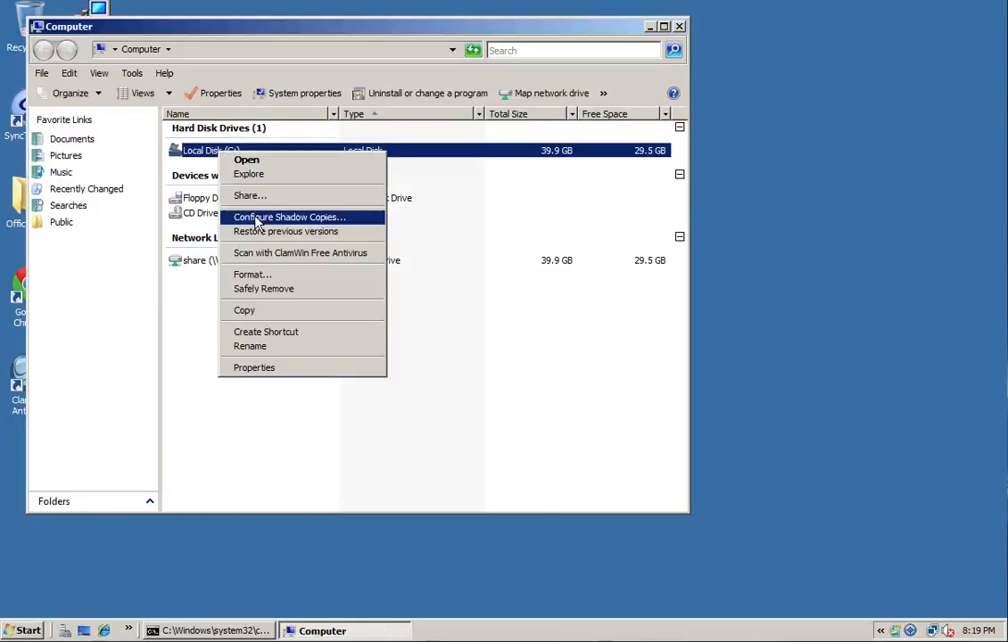
click(259, 367)
click(476, 183)
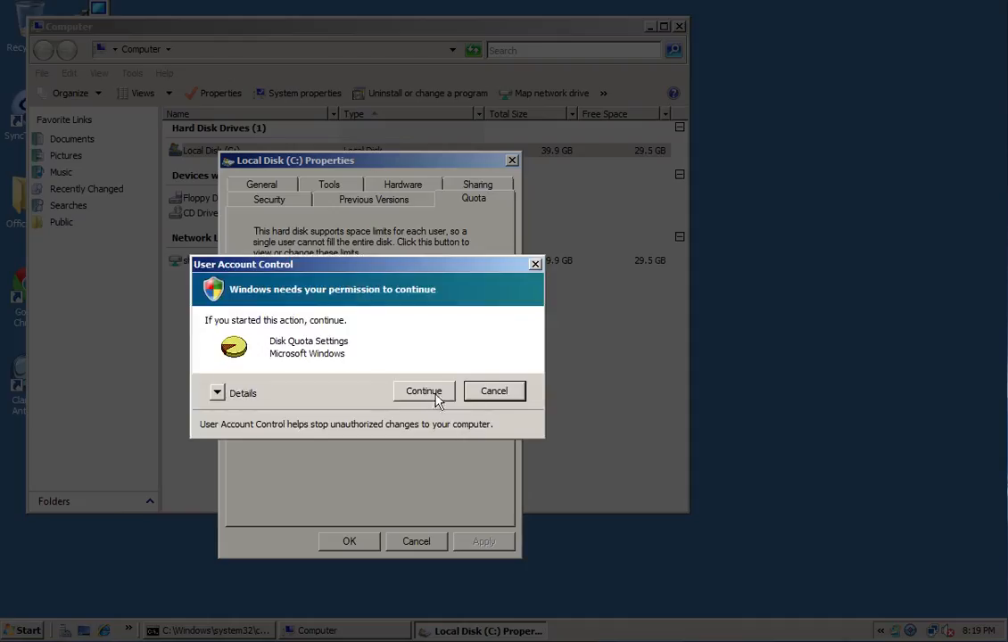
click(433, 393)
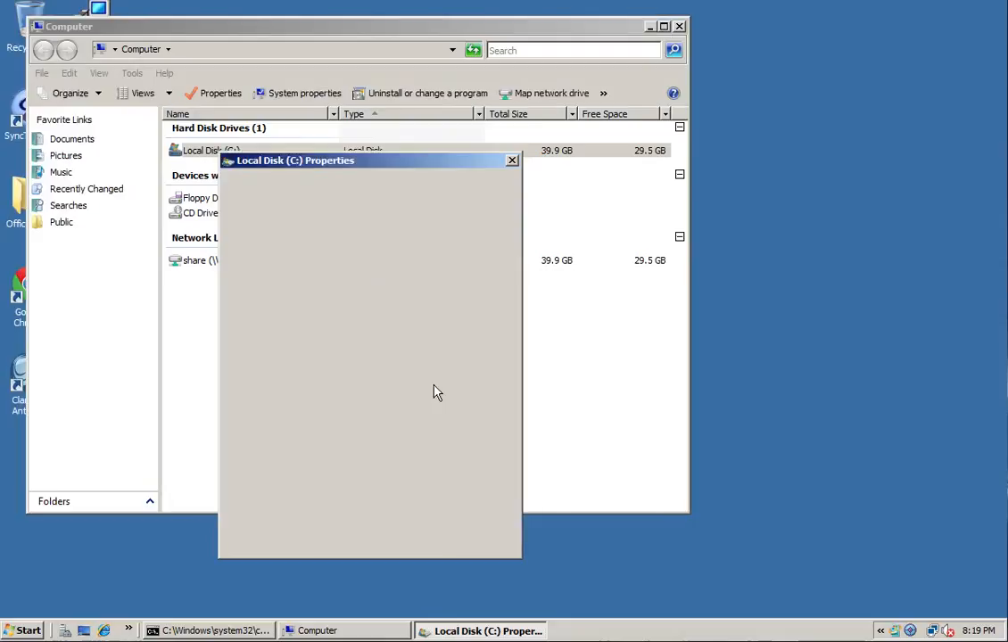
click(485, 534)
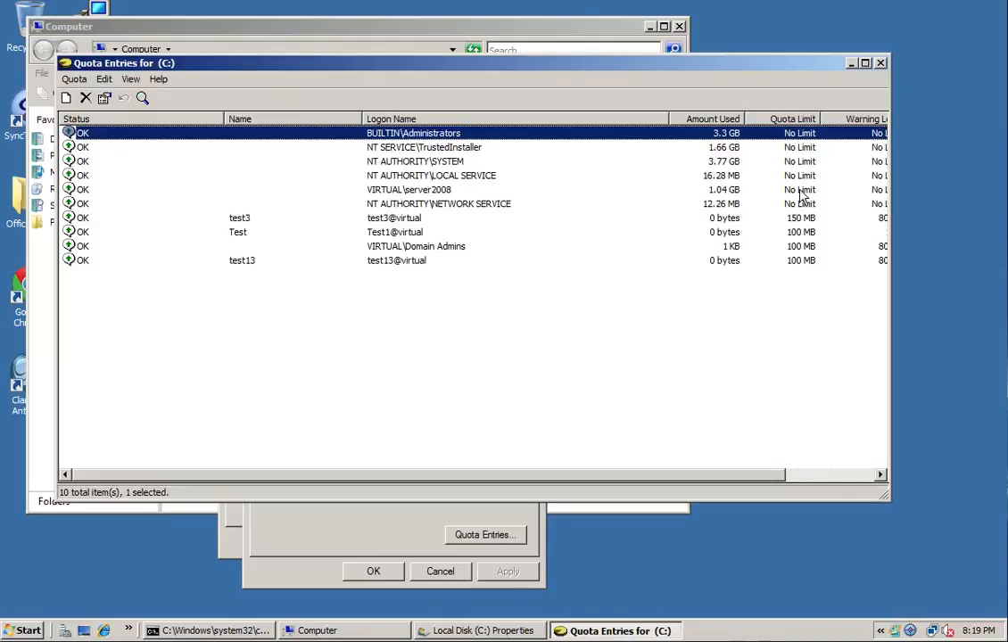
Sort the quota entries by quota limit in both directions, then close the list, quota settings and drive properties.
click(798, 121)
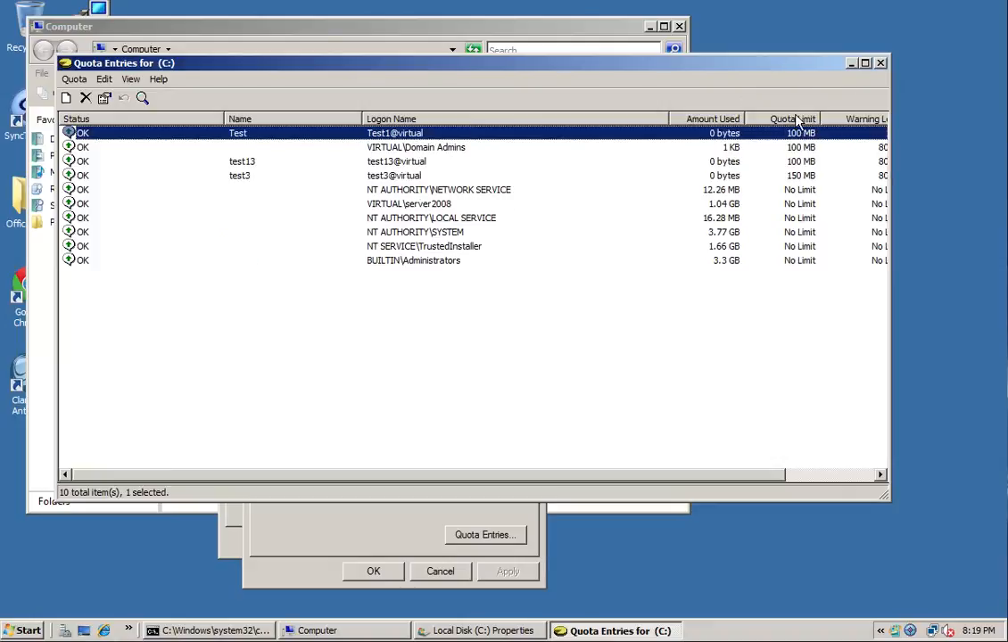
click(799, 121)
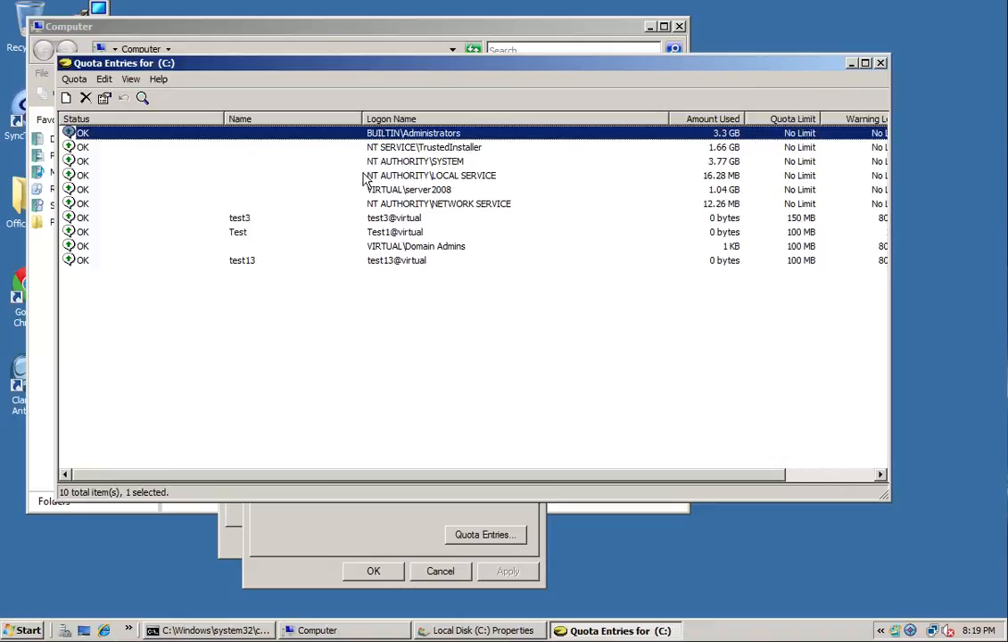
click(880, 64)
click(535, 232)
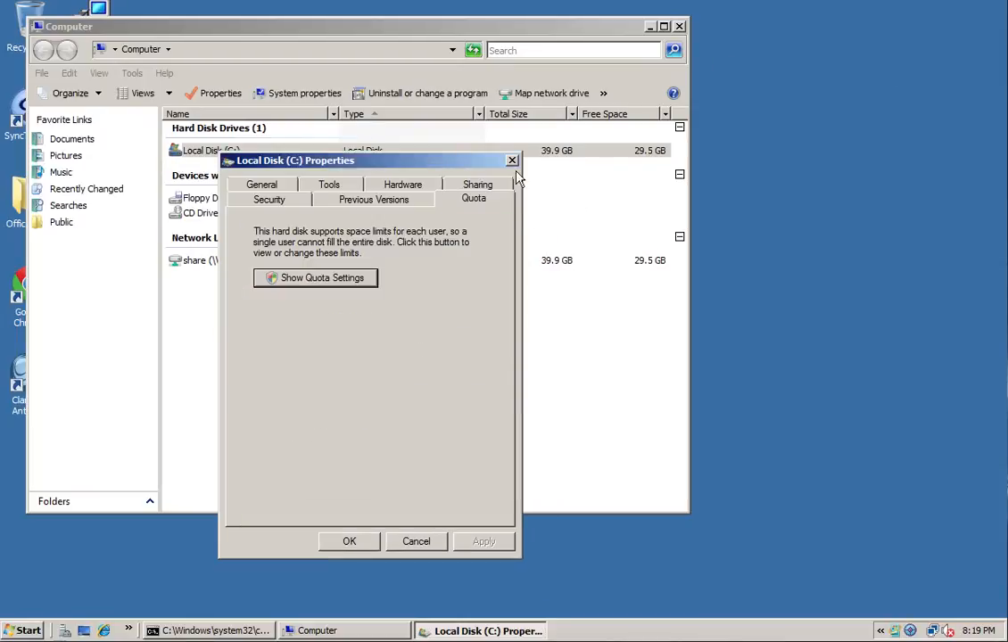
click(512, 161)
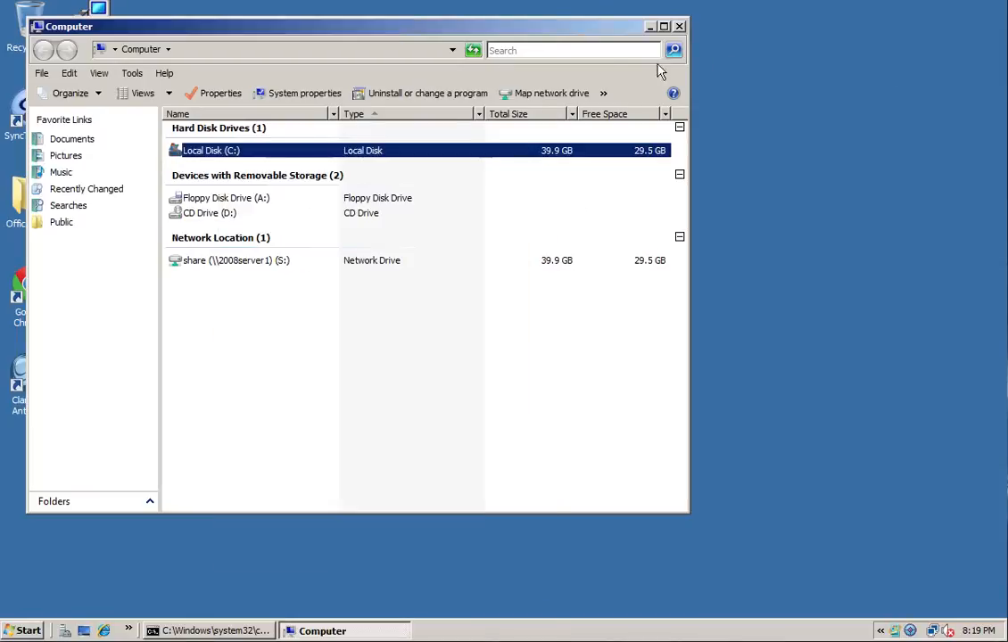
Launch Event Viewer by running eventvwr and allow the permission request.
click(27, 630)
text(e)
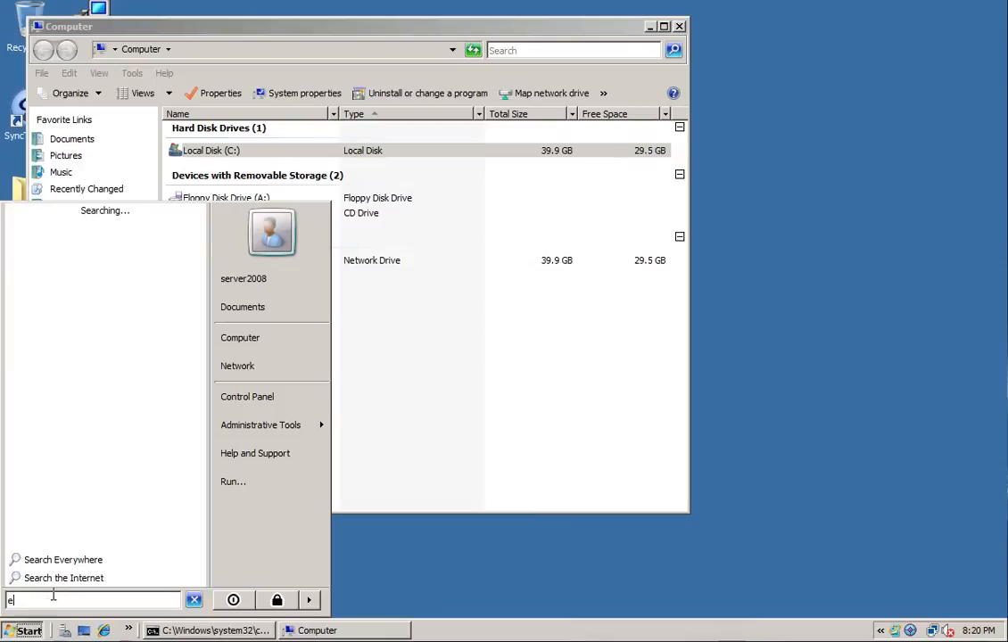
text(ventvwr)
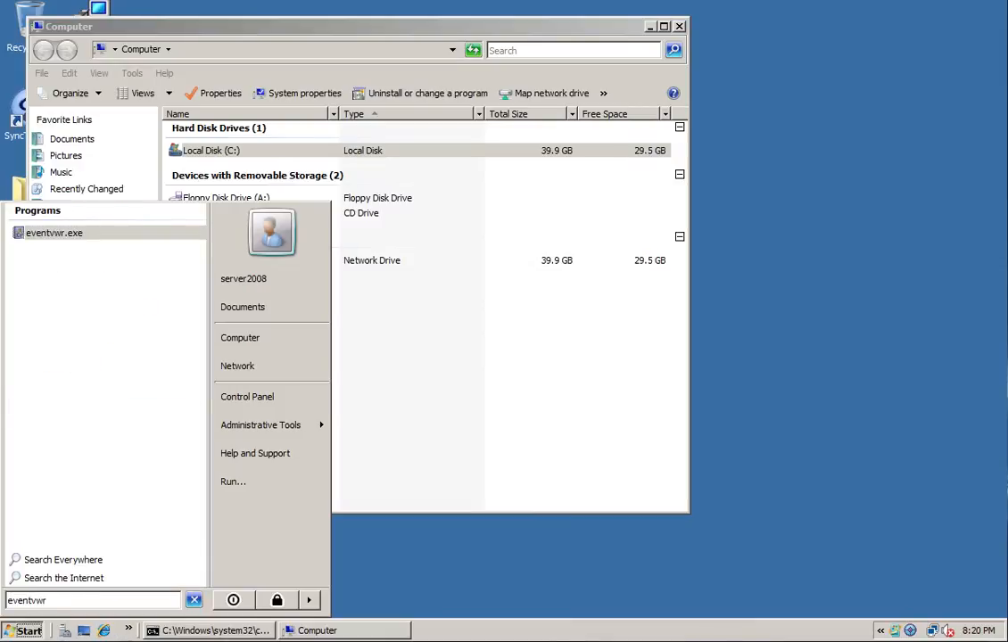
key(Return)
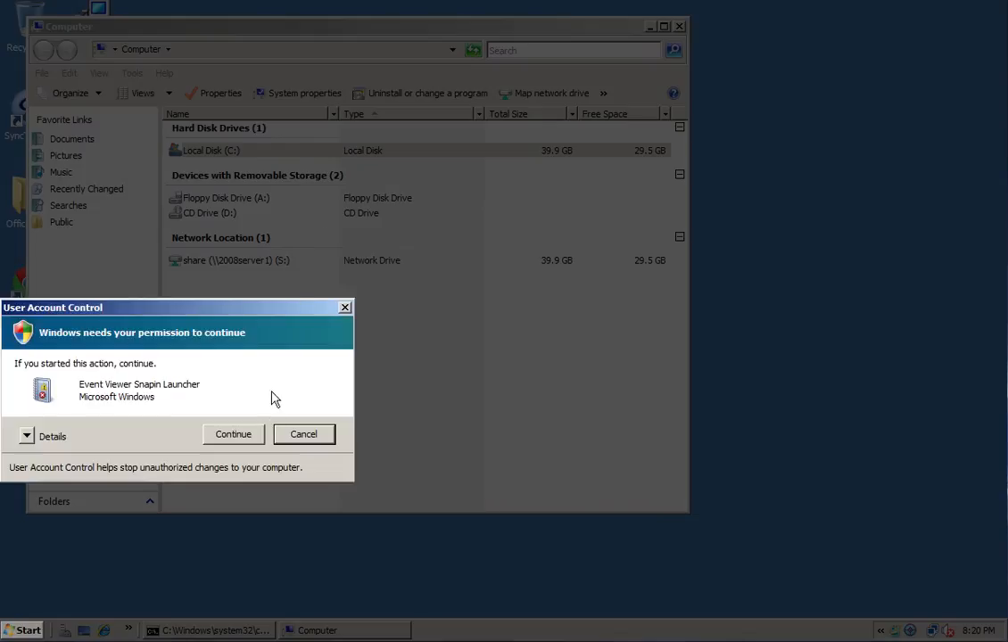
click(233, 434)
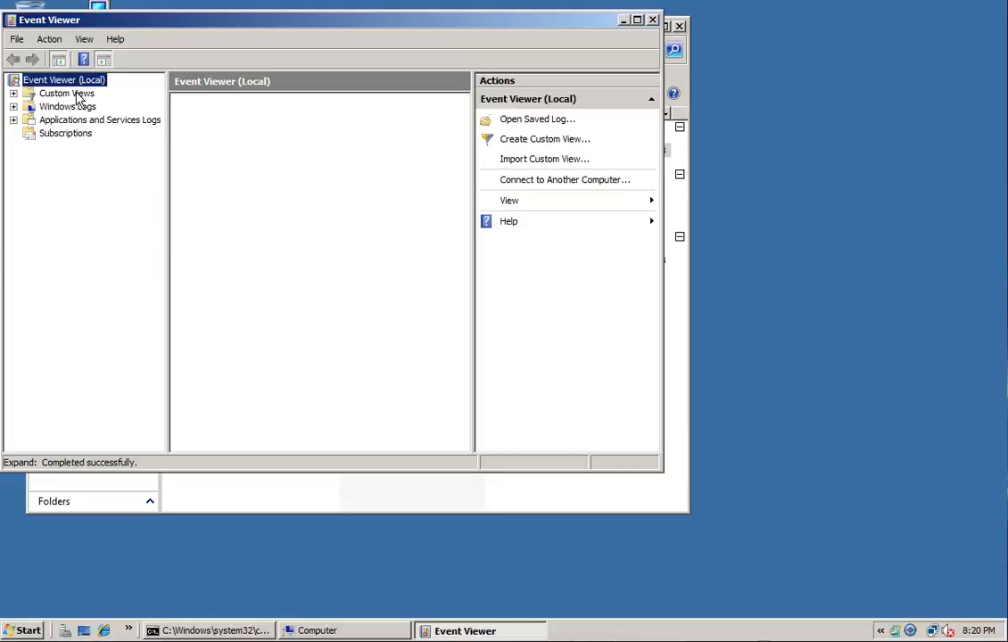
Open the System log under Windows Logs, enlarge the window and examine the latest Ntfs disk quota event's description.
click(13, 107)
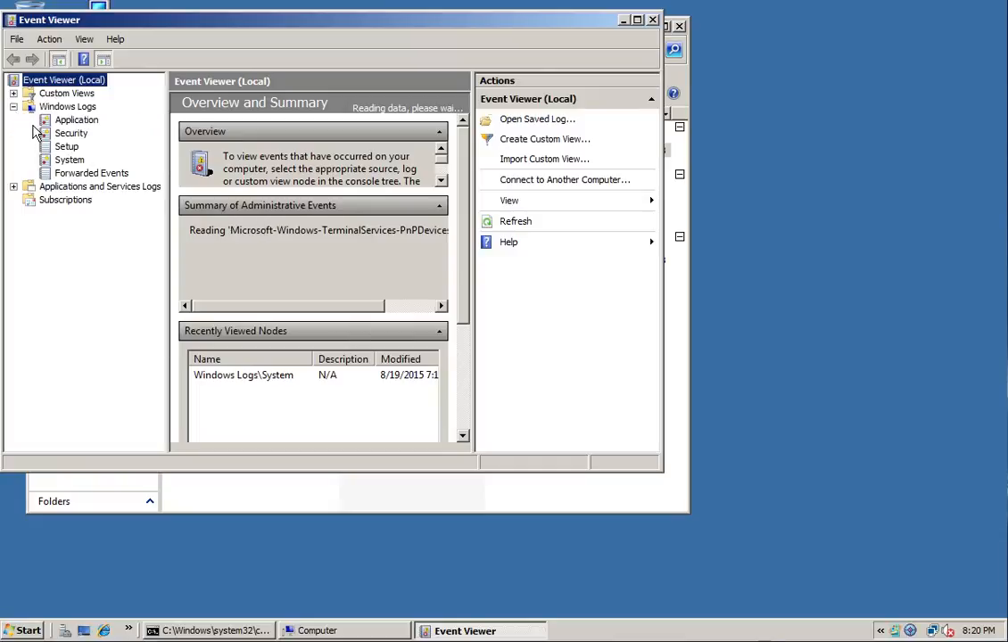
click(71, 160)
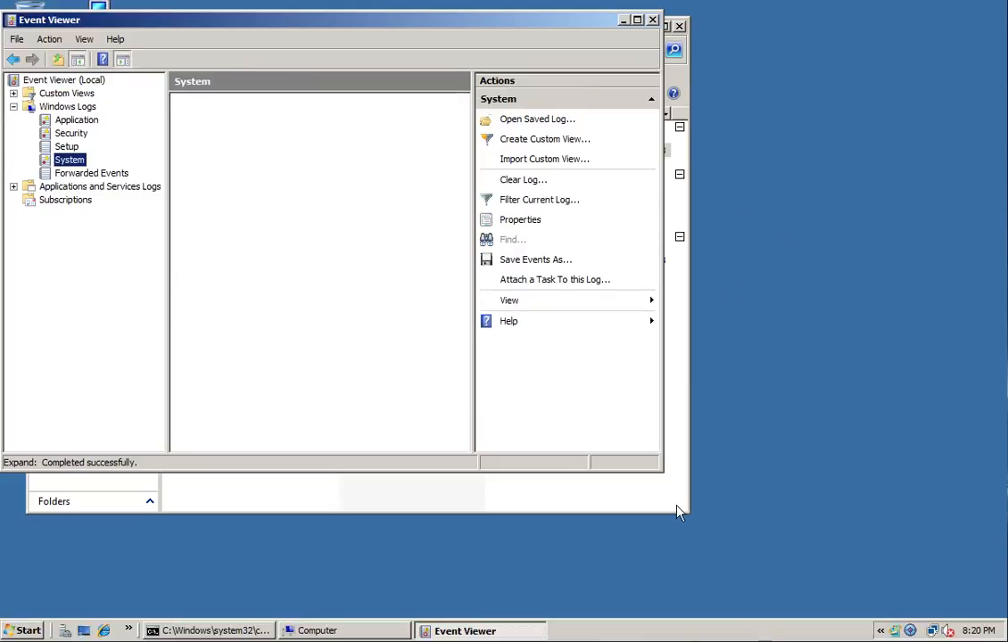
drag(659, 472, 947, 596)
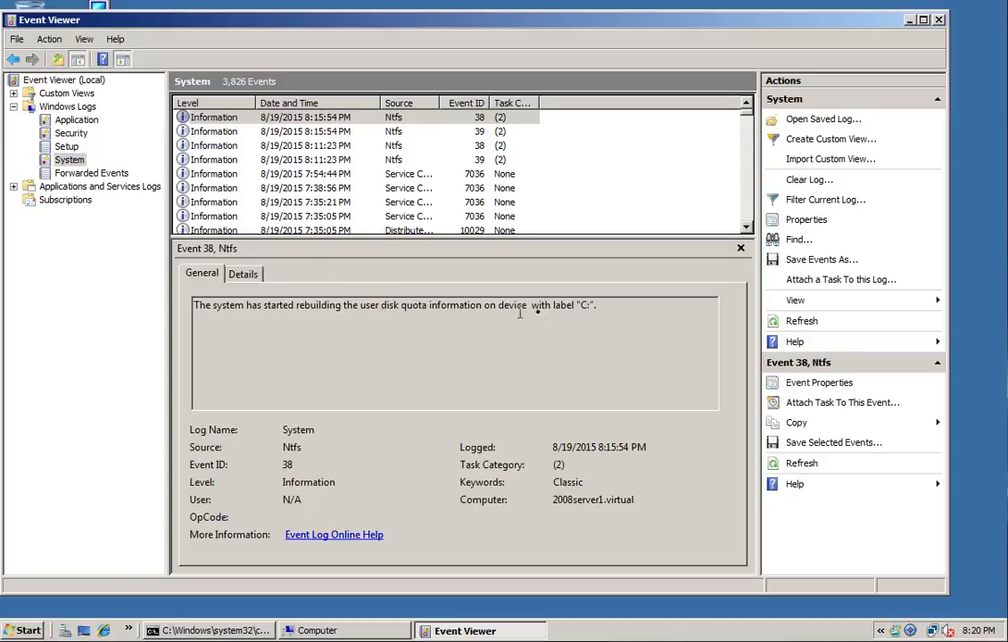
drag(429, 305, 456, 319)
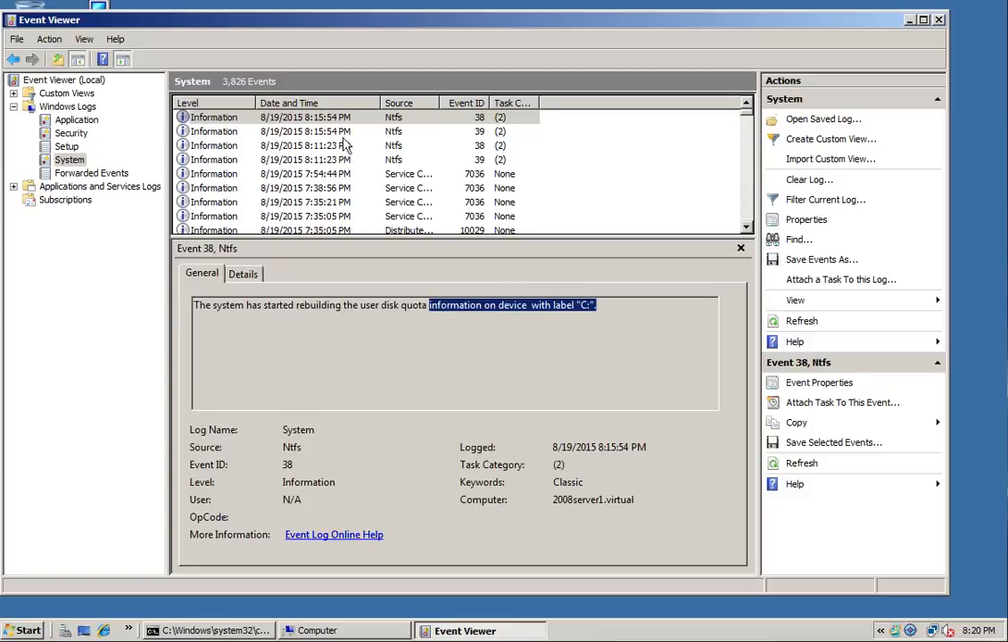
Examine the descriptions of the next recent Ntfs events and the 7:54:44 PM service event, then skim the older System log entries.
click(256, 133)
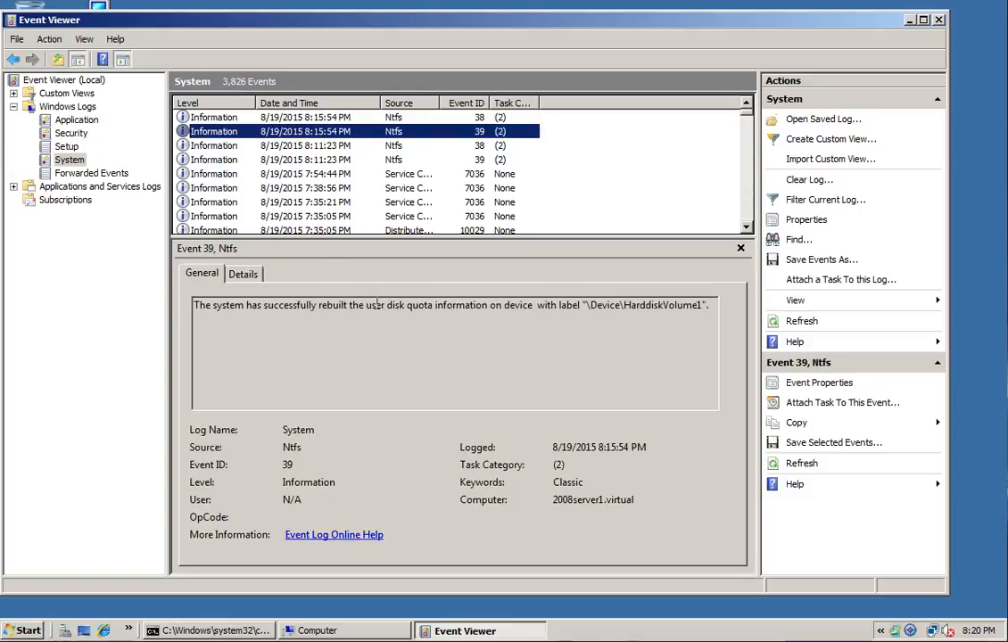
click(339, 148)
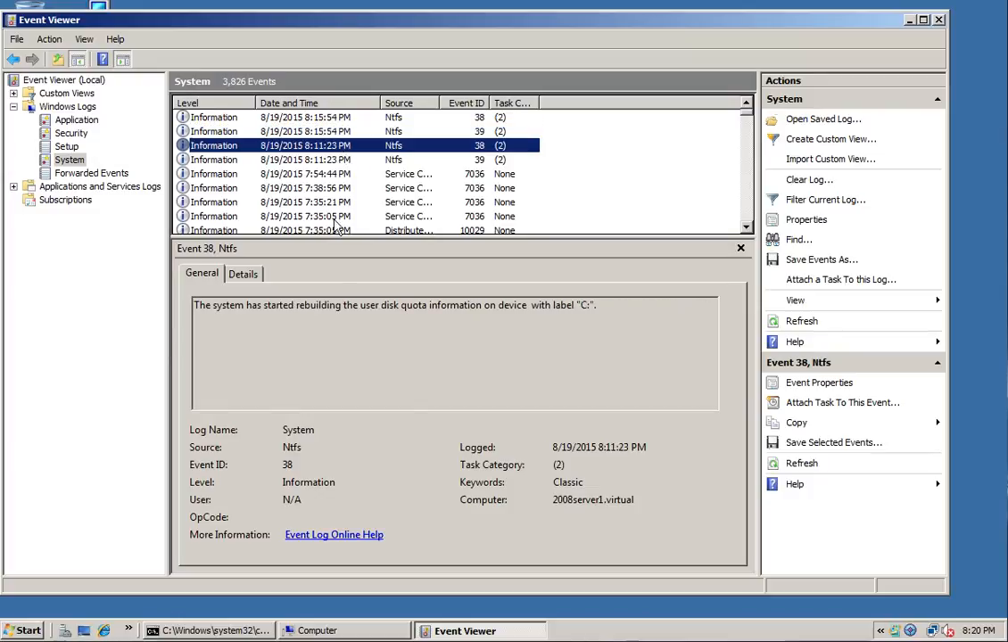
click(323, 174)
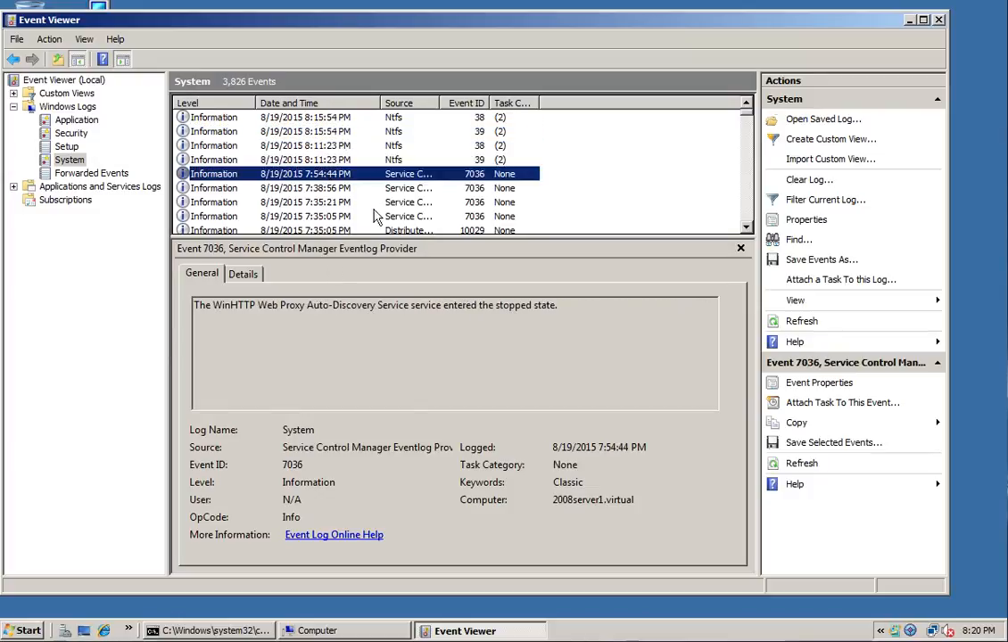
scroll(377, 196, down, 5)
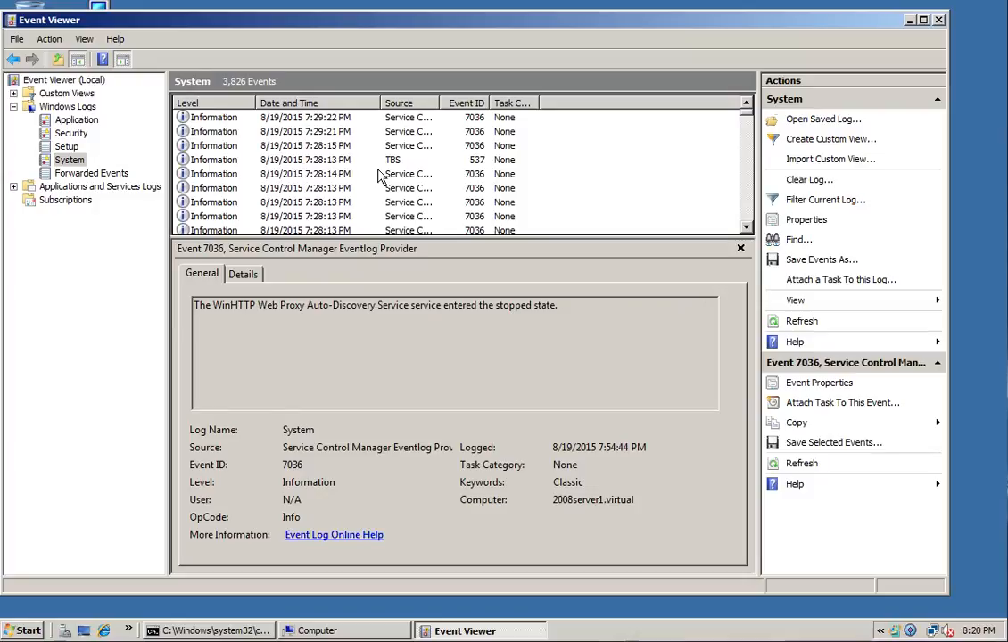
scroll(378, 175, down, 3)
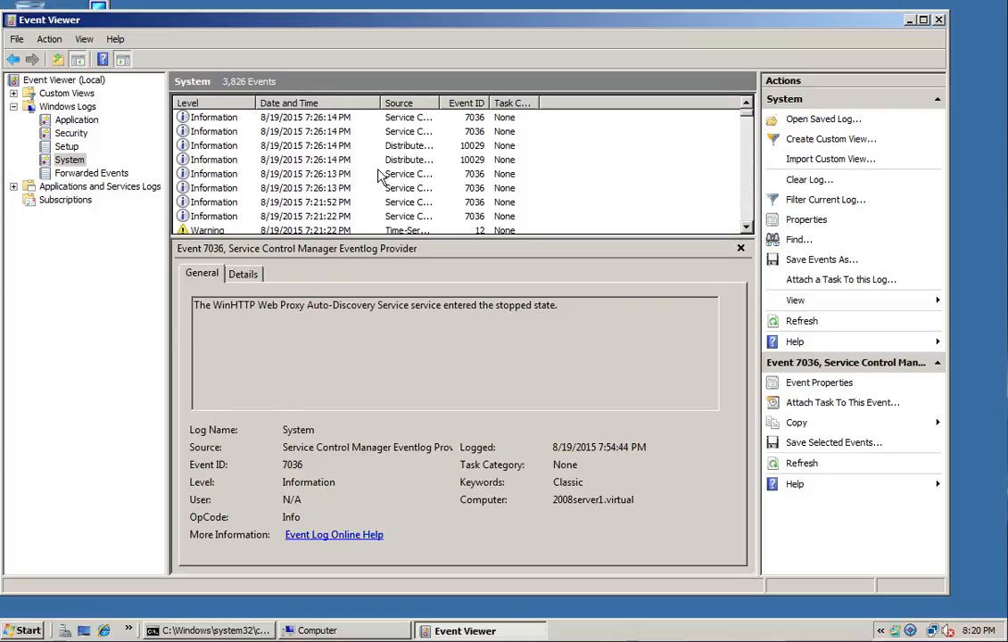
scroll(378, 175, up, 8)
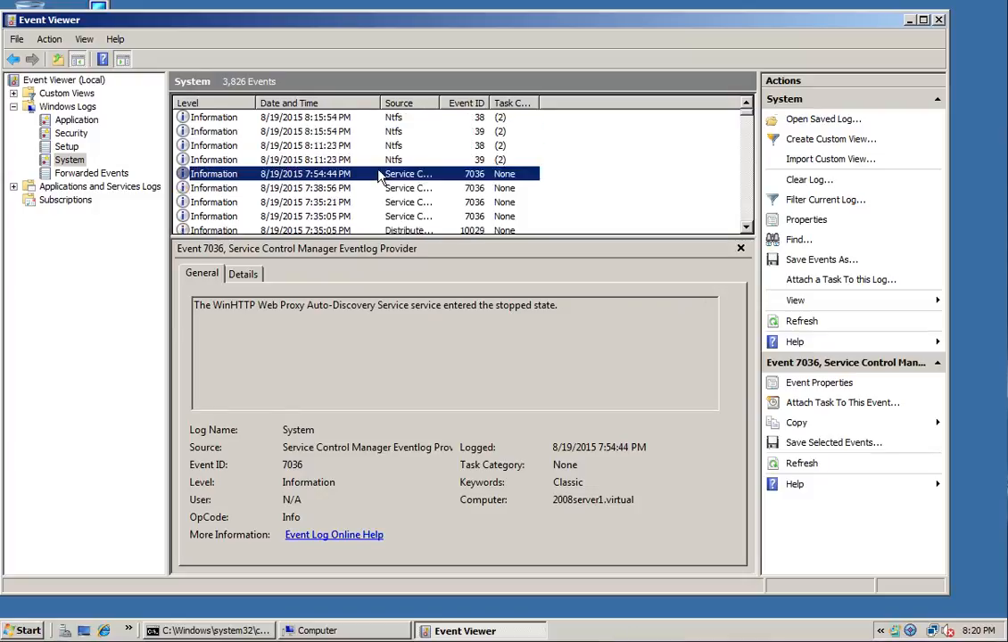
Sort the System log events by source and look through the sorted list.
click(415, 107)
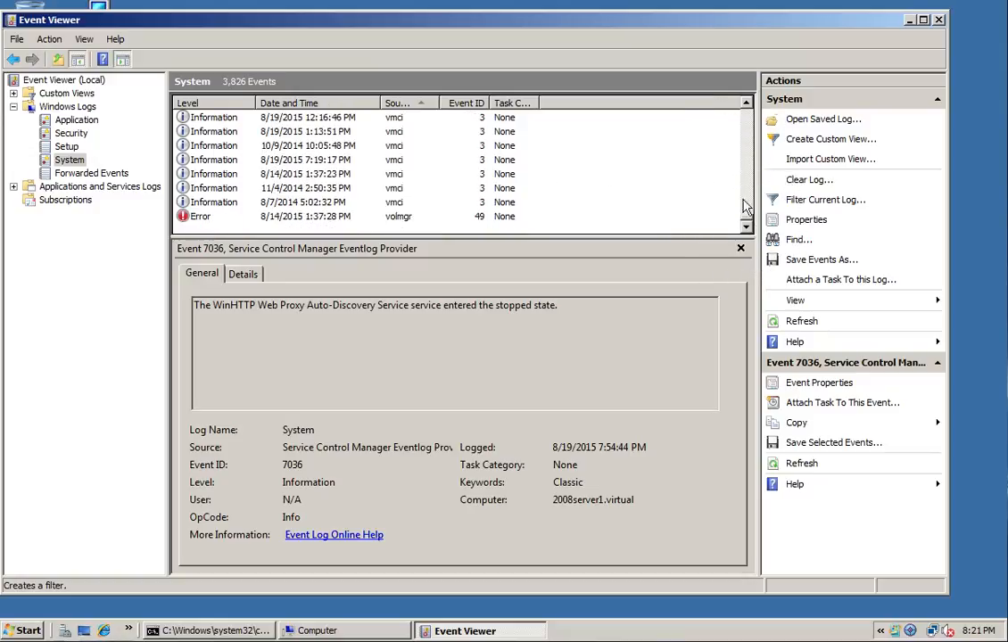
scroll(393, 208, up, 10)
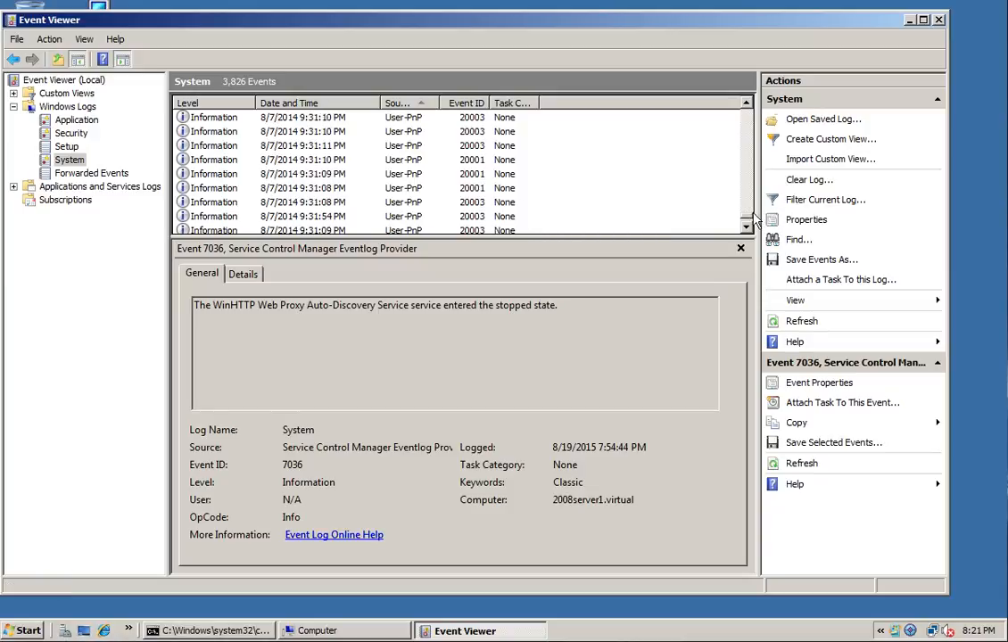
drag(745, 216, 738, 99)
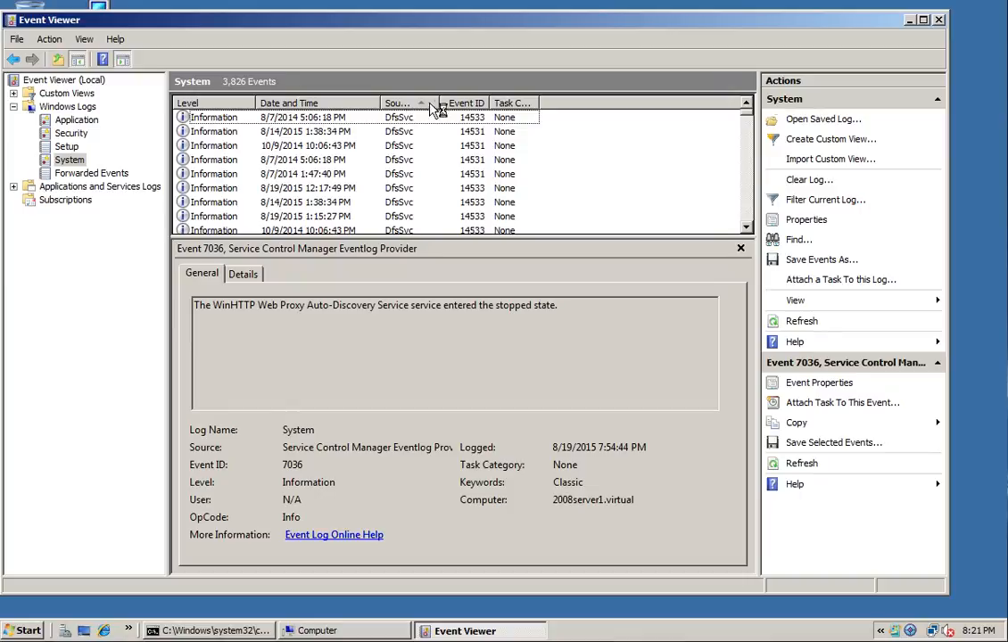
Sort the System log by event ID and locate the Ntfs events with IDs 38 and 39.
click(458, 103)
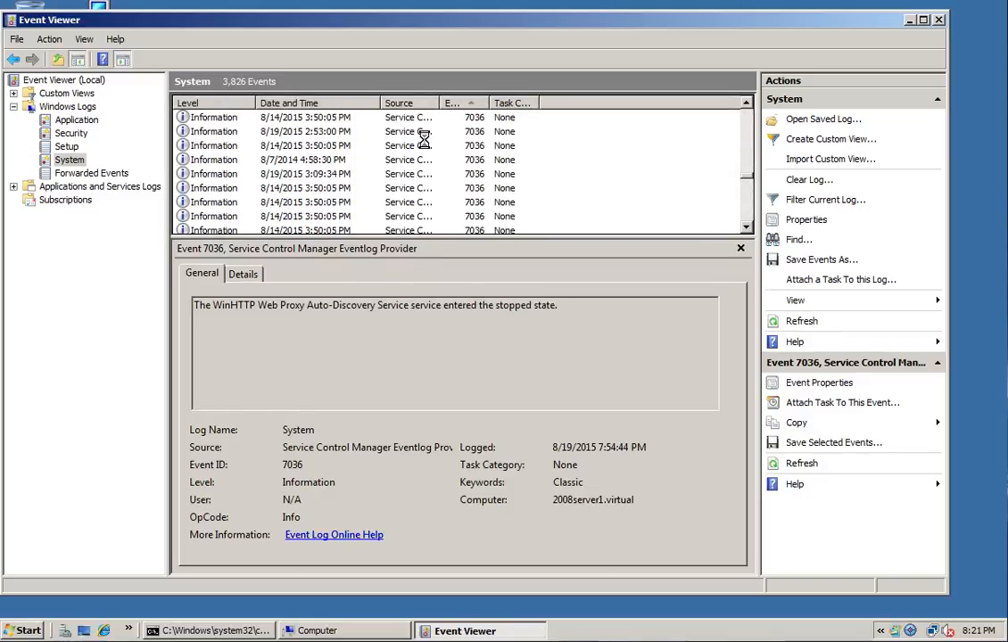
drag(749, 176, 746, 118)
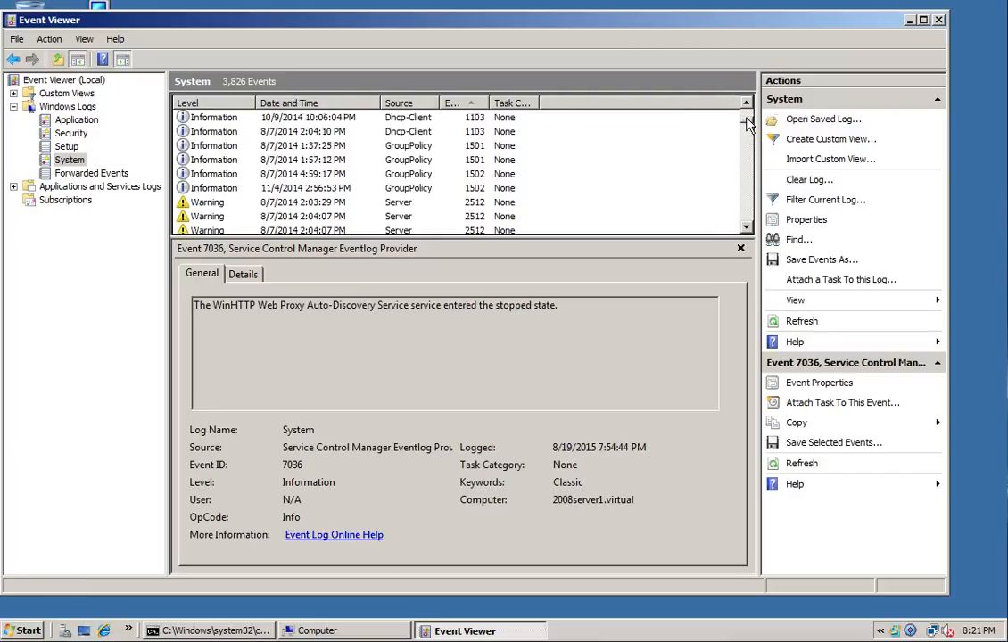
scroll(437, 180, down, 3)
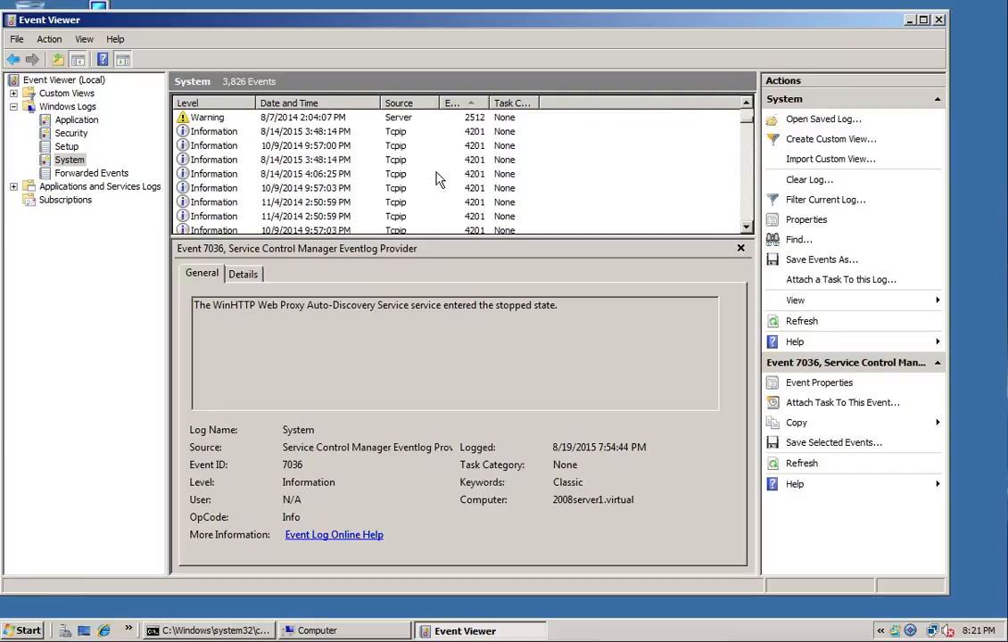
scroll(437, 178, up, 3)
scroll(427, 185, up, 5)
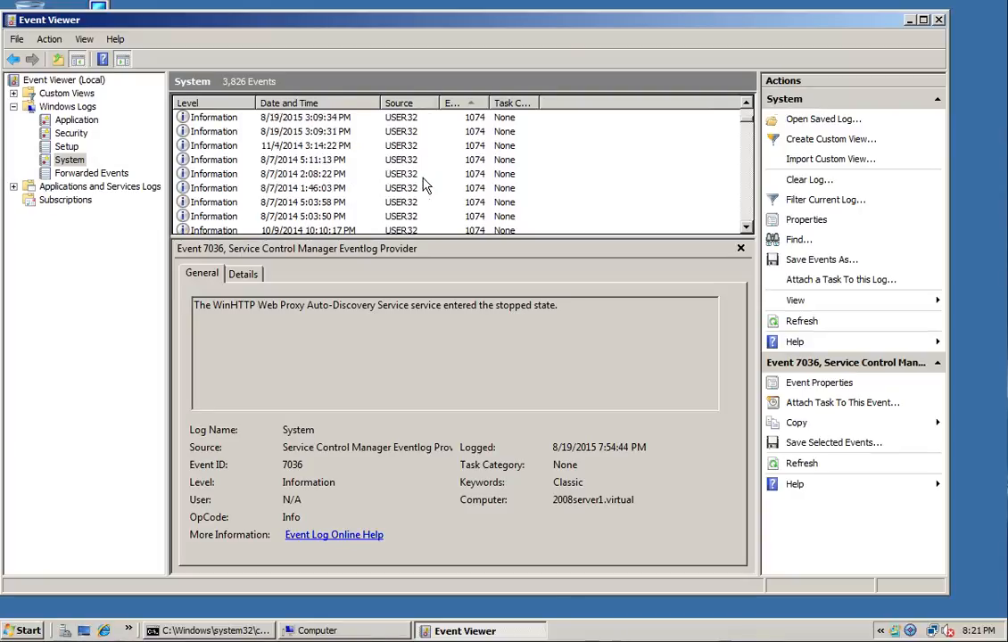
scroll(426, 185, down, 3)
click(409, 146)
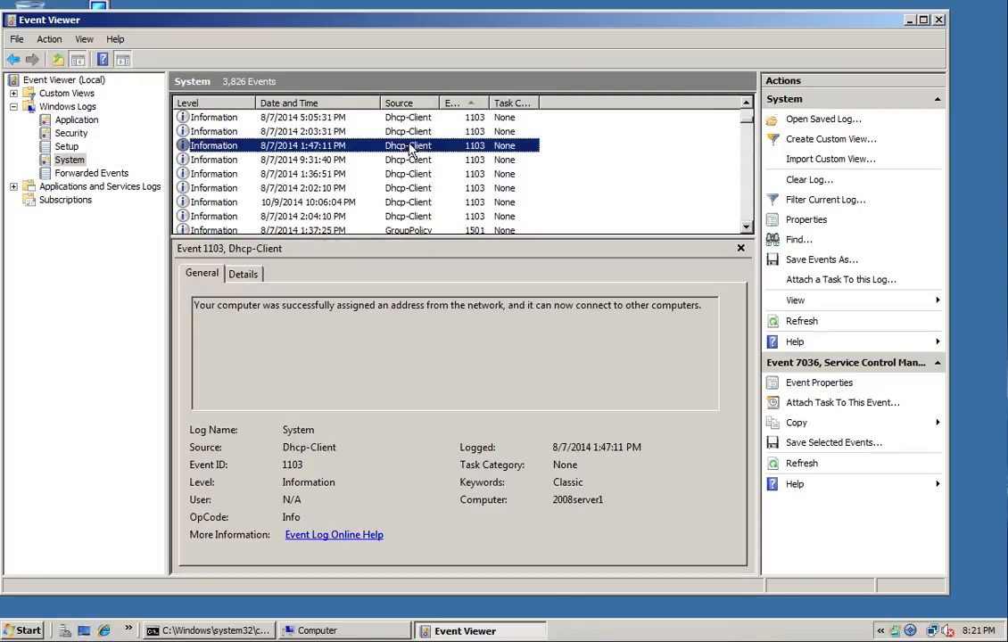
scroll(454, 194, up, 15)
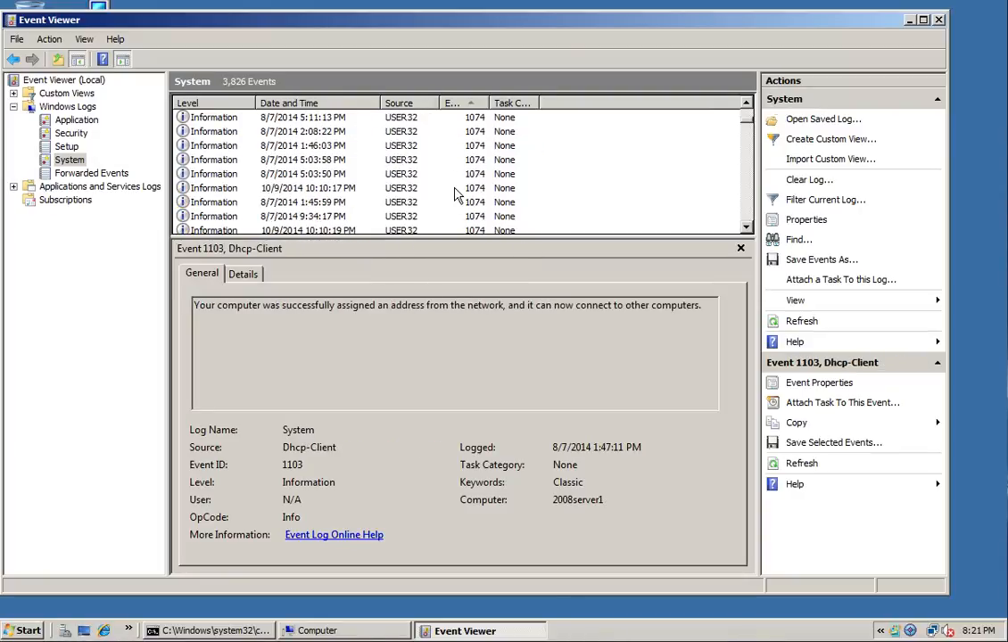
scroll(454, 194, up, 15)
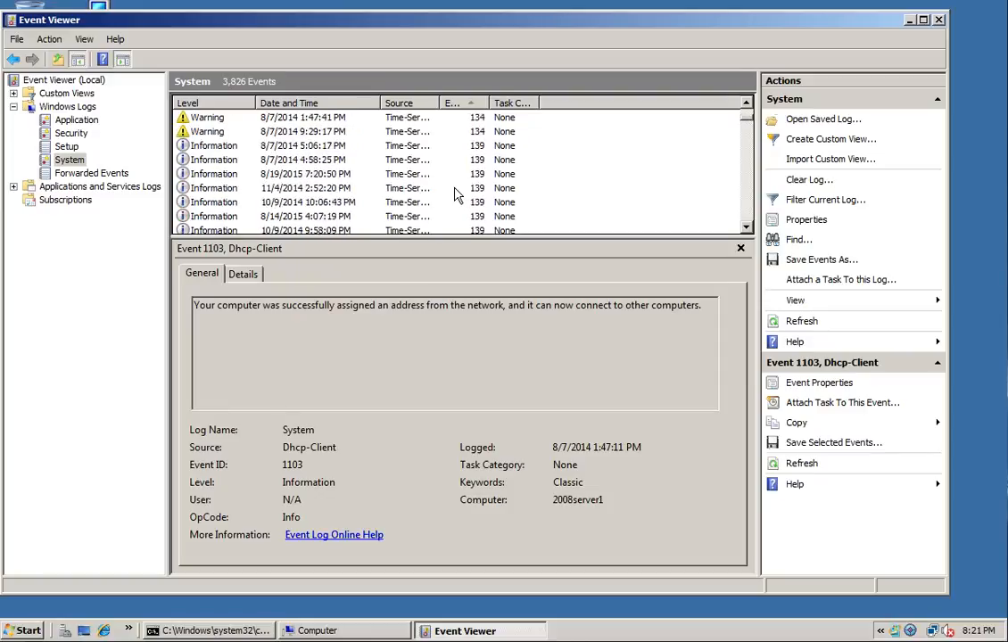
scroll(454, 195, down, 3)
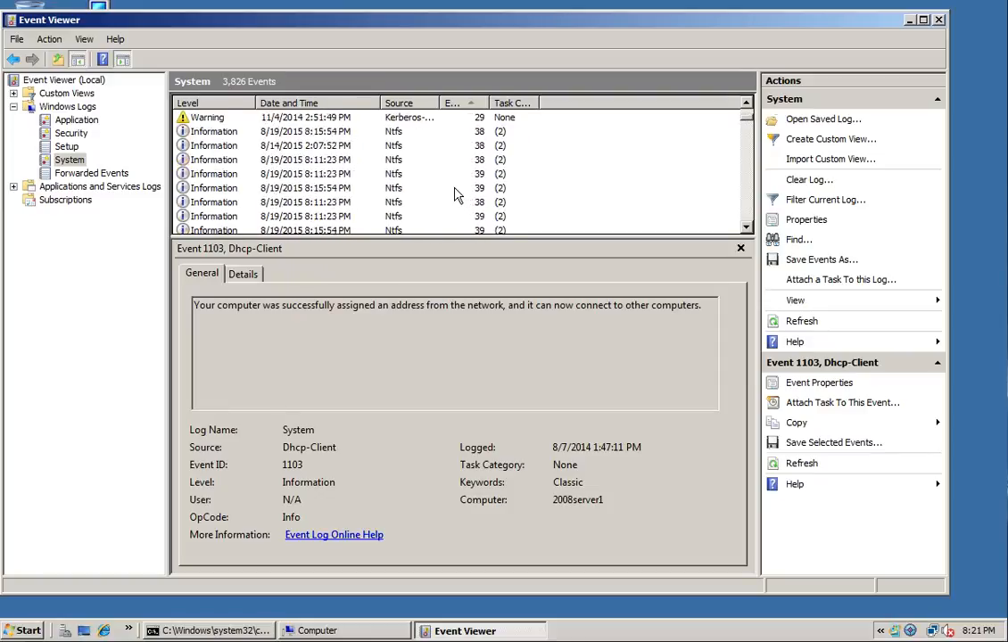
Examine the Ntfs quota events with IDs 39 and 38, including those from 8/14/2015, then close Event Viewer and the Computer window.
click(231, 165)
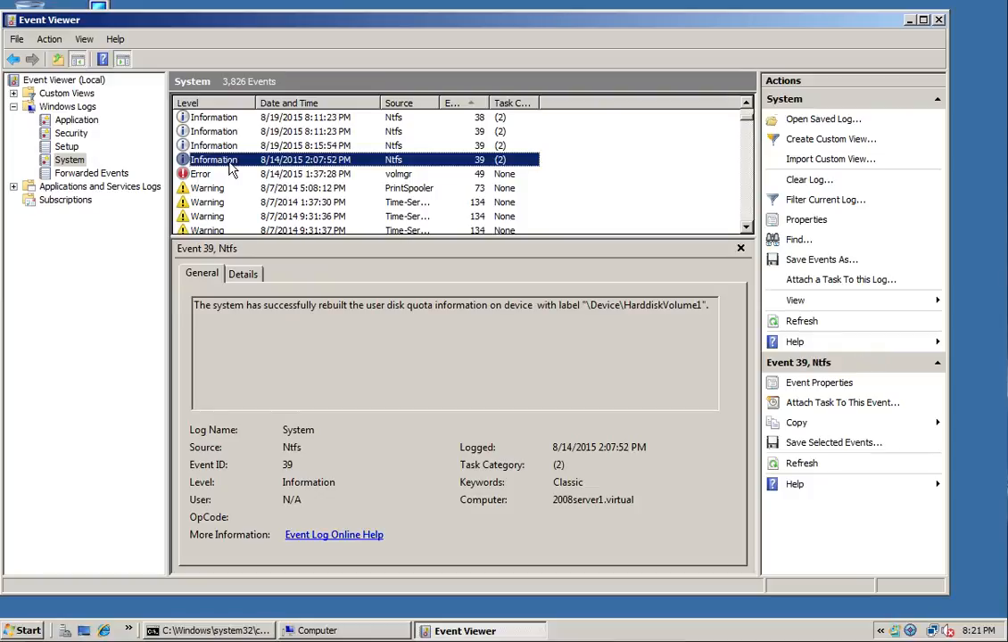
scroll(295, 176, up, 1)
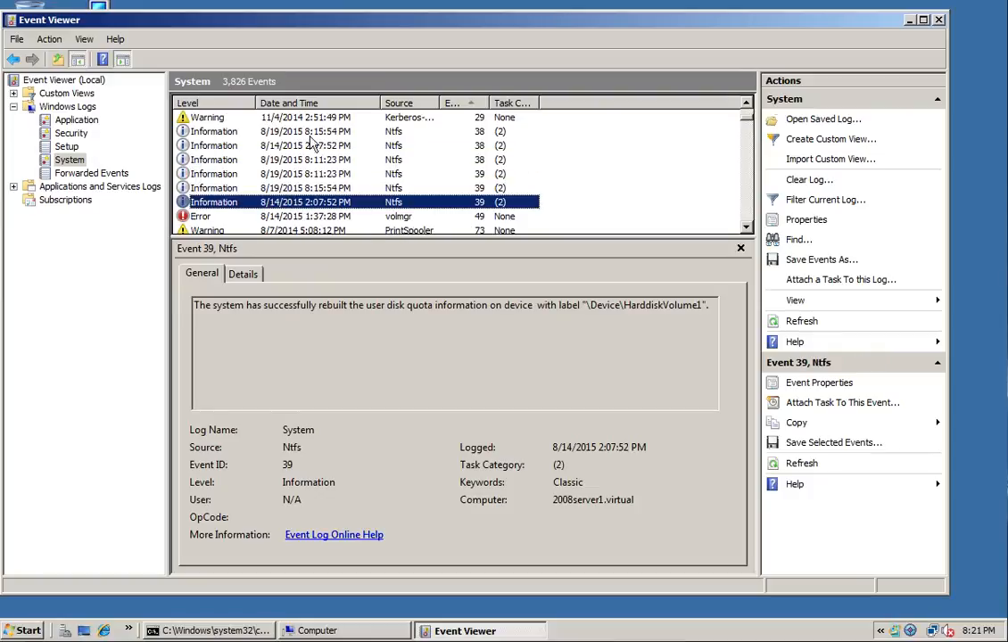
click(239, 134)
click(231, 145)
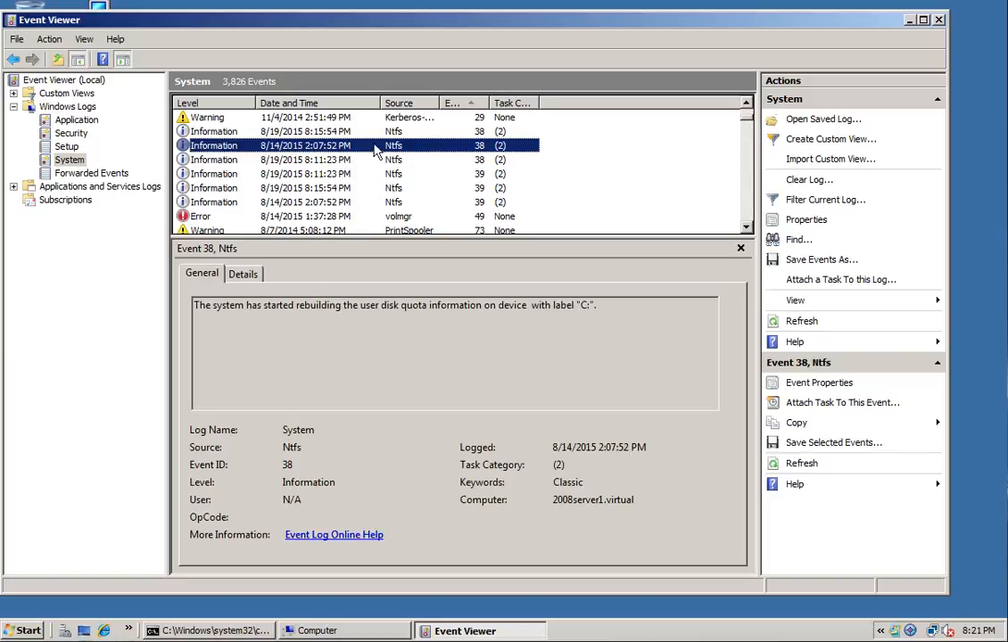
click(939, 20)
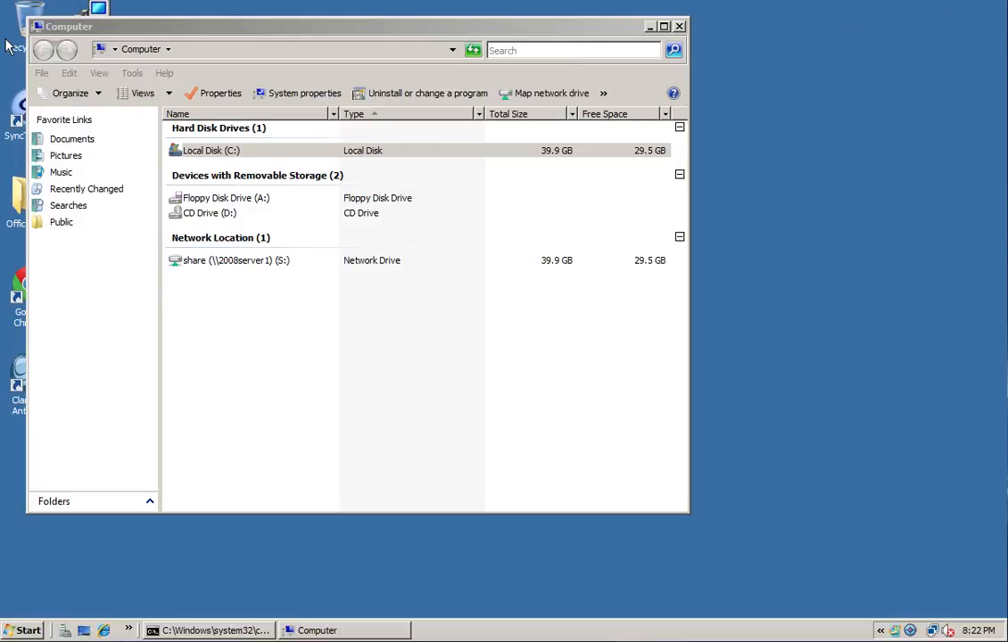
click(678, 26)
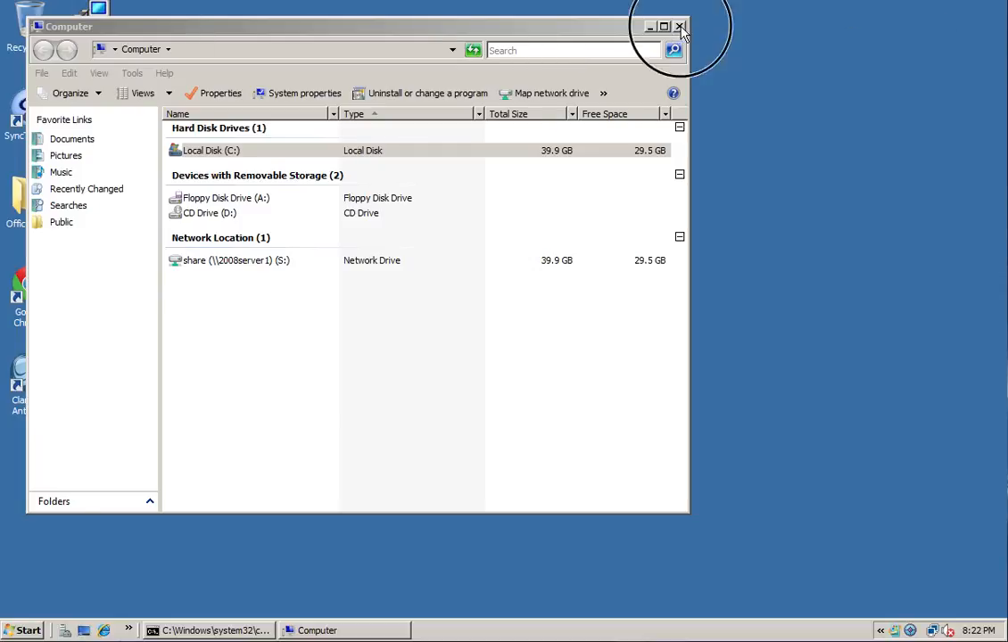